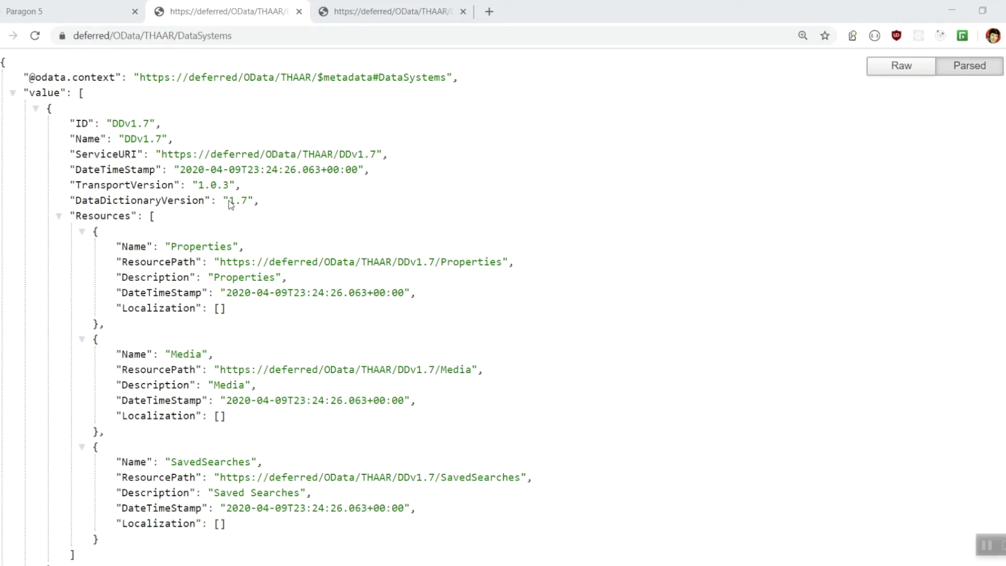
Examine the DataDictionaryVersion and resources of the DDv1.7, DDv1.6 and Paragon data systems in the DataSystems response
{"action": "left_click_drag", "start_coordinate": [229, 200], "coordinate": [250, 200]}
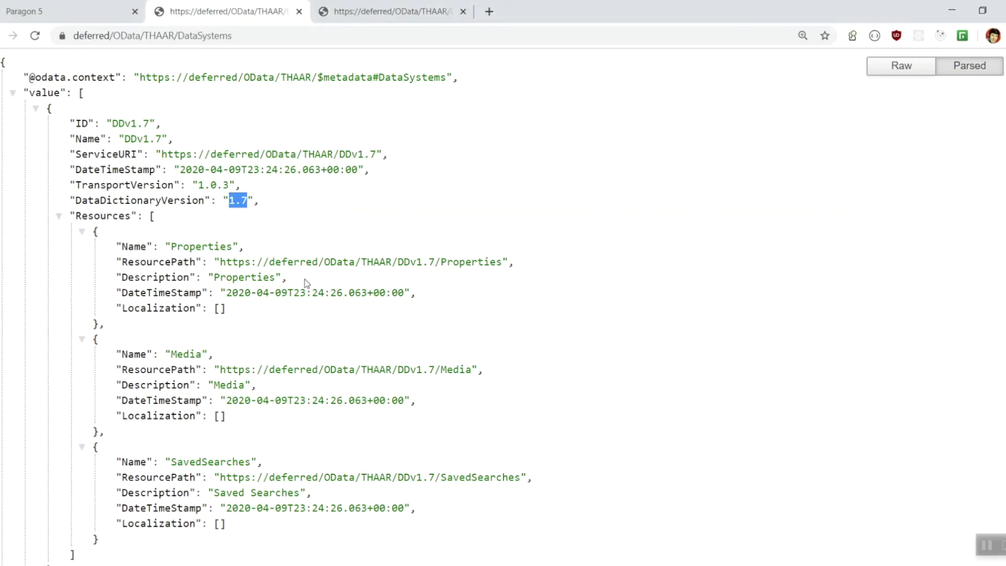
{"action": "scroll", "coordinate": [306, 283], "scroll_direction": "down", "scroll_amount": 8}
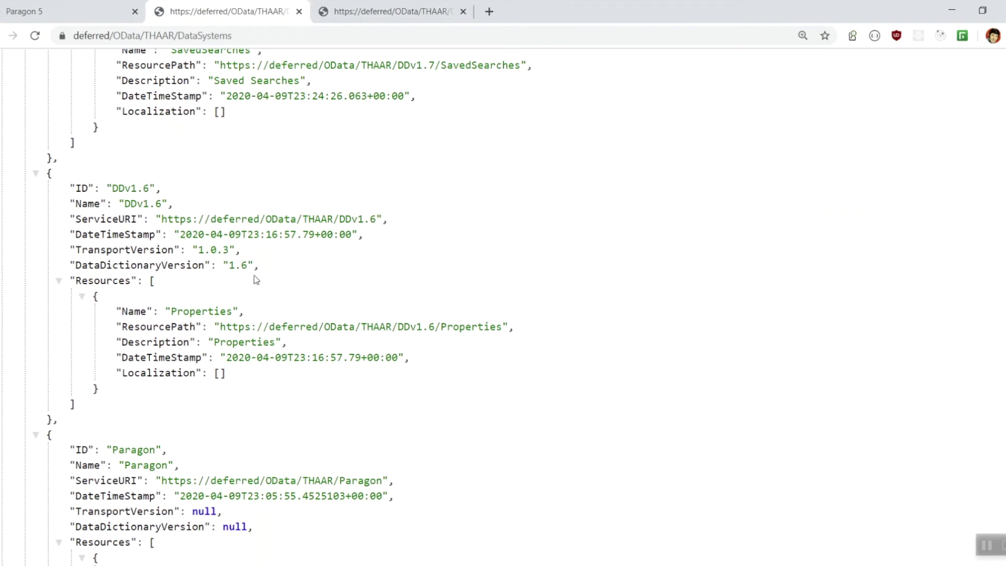
{"action": "left_click_drag", "start_coordinate": [229, 266], "coordinate": [250, 266]}
{"action": "scroll", "coordinate": [224, 300], "scroll_direction": "down", "scroll_amount": 4}
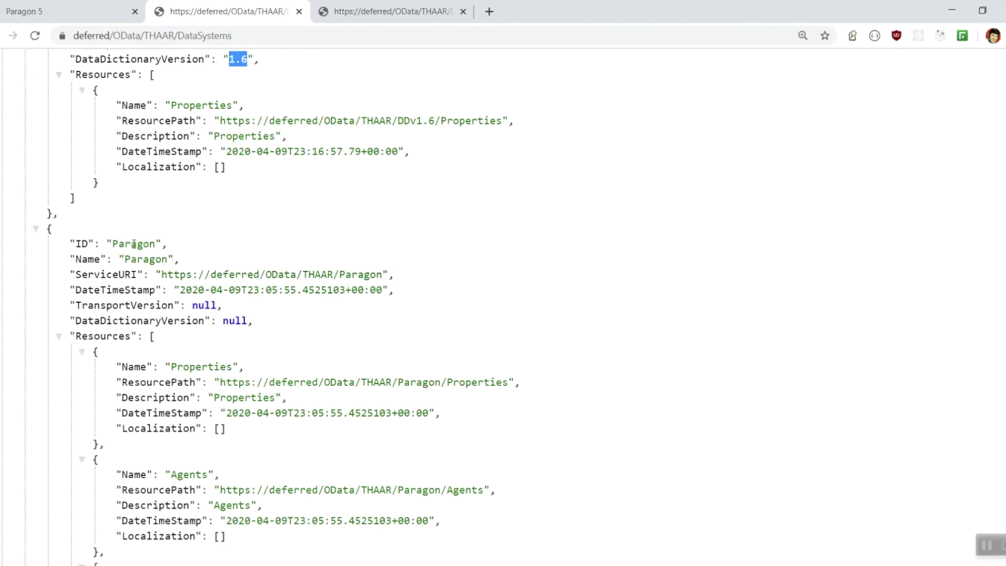
{"action": "scroll", "coordinate": [341, 353], "scroll_direction": "up", "scroll_amount": 12}
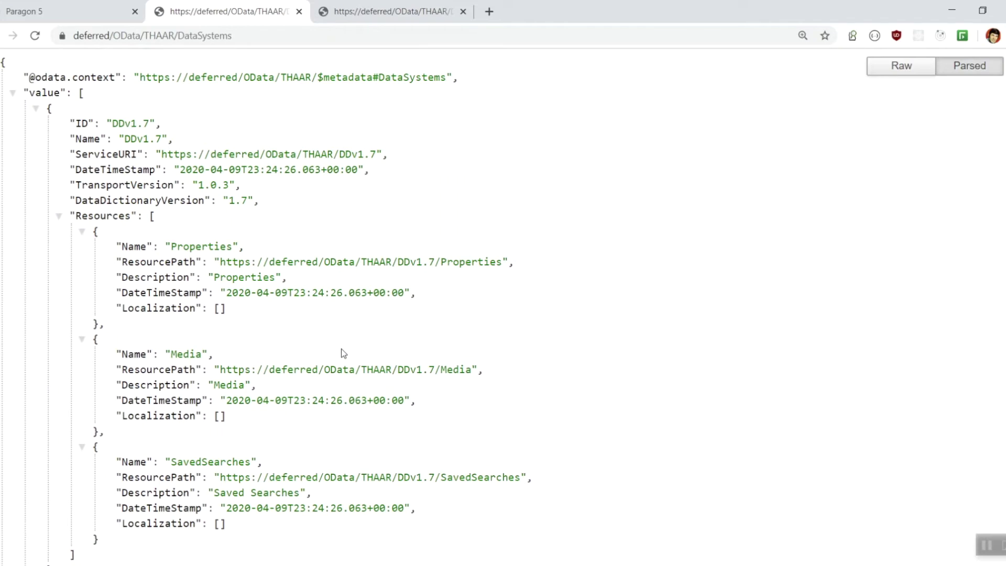
Open the DDv1.7 Properties resource path separately and examine the fields of its first listing record
{"action": "middle_click", "coordinate": [361, 264]}
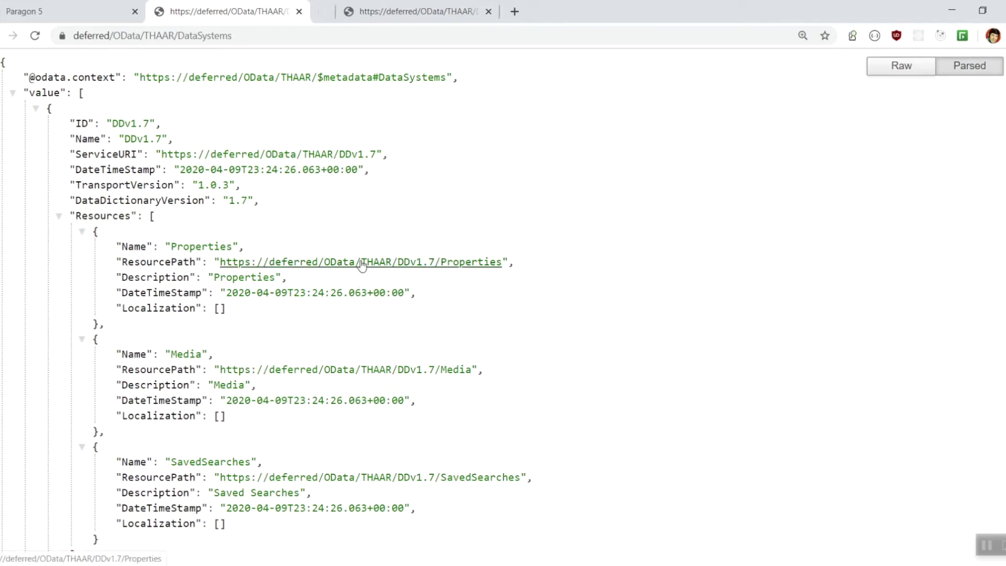
{"action": "left_click", "coordinate": [422, 11]}
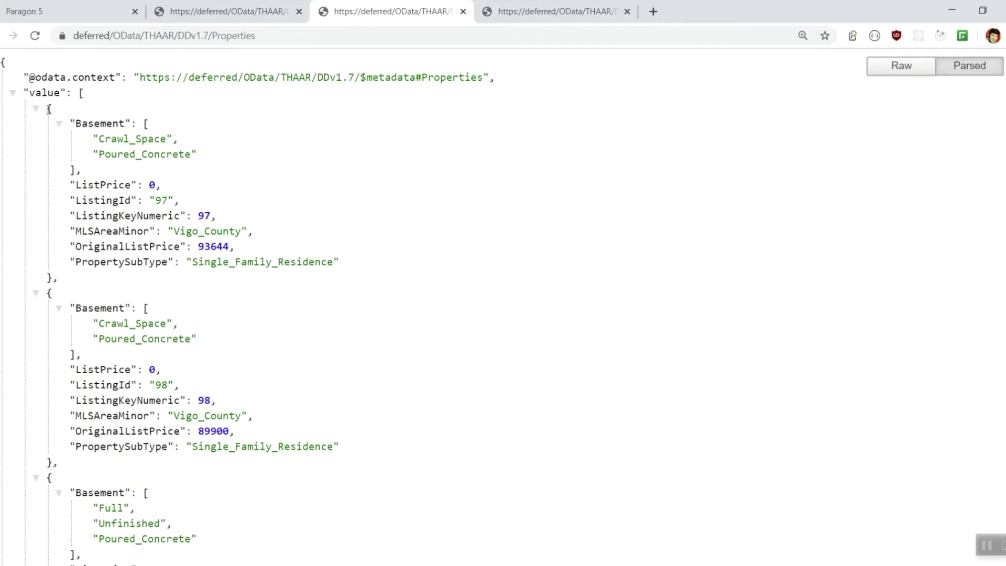
{"action": "left_click_drag", "start_coordinate": [46, 108], "coordinate": [53, 276]}
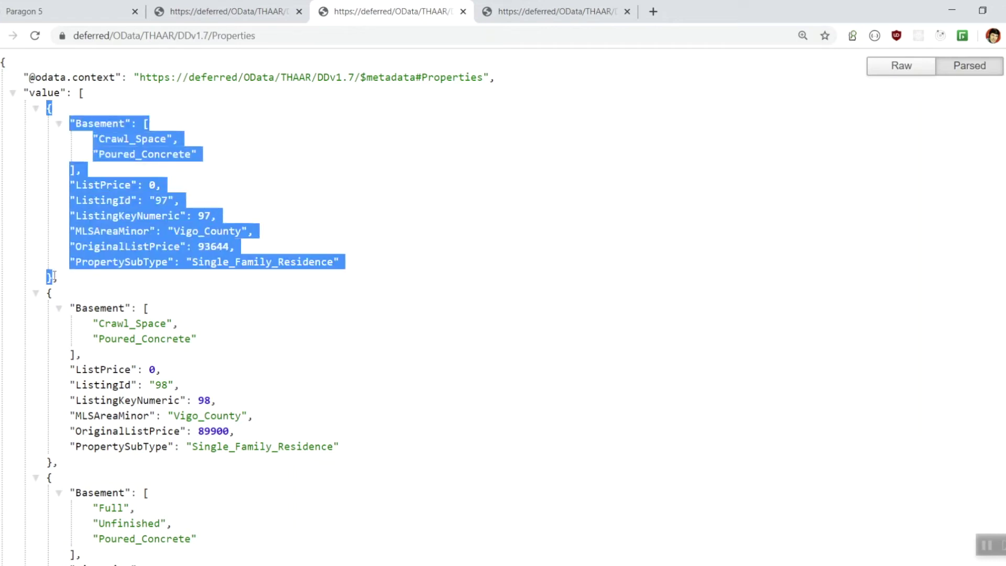
{"action": "left_click", "coordinate": [434, 263]}
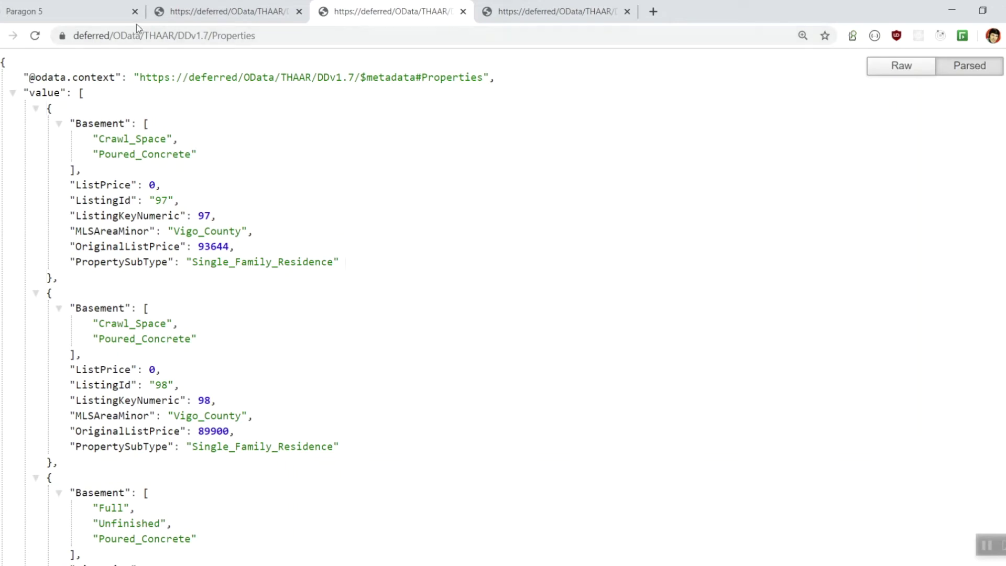
Switch to Paragon 5 and open the field mappings of the DDv1.7 Property_RESI resource
{"action": "left_click", "coordinate": [93, 16]}
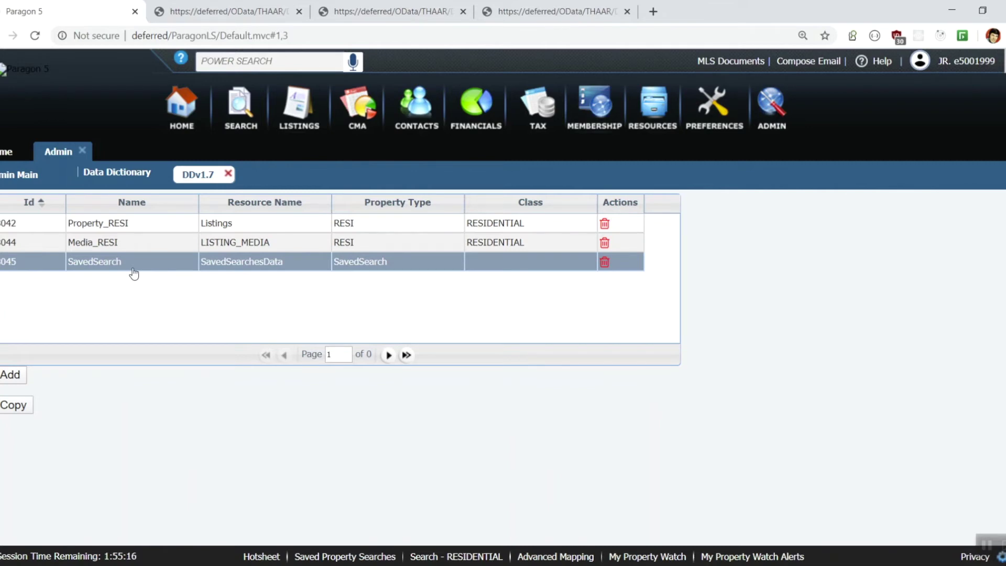
{"action": "double_click", "coordinate": [127, 224]}
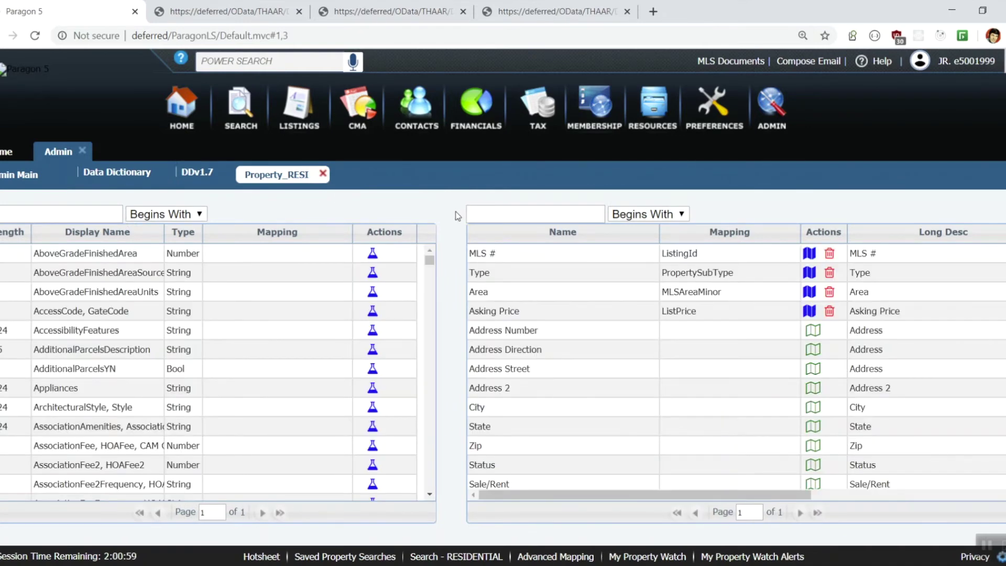
{"action": "left_click", "coordinate": [195, 290]}
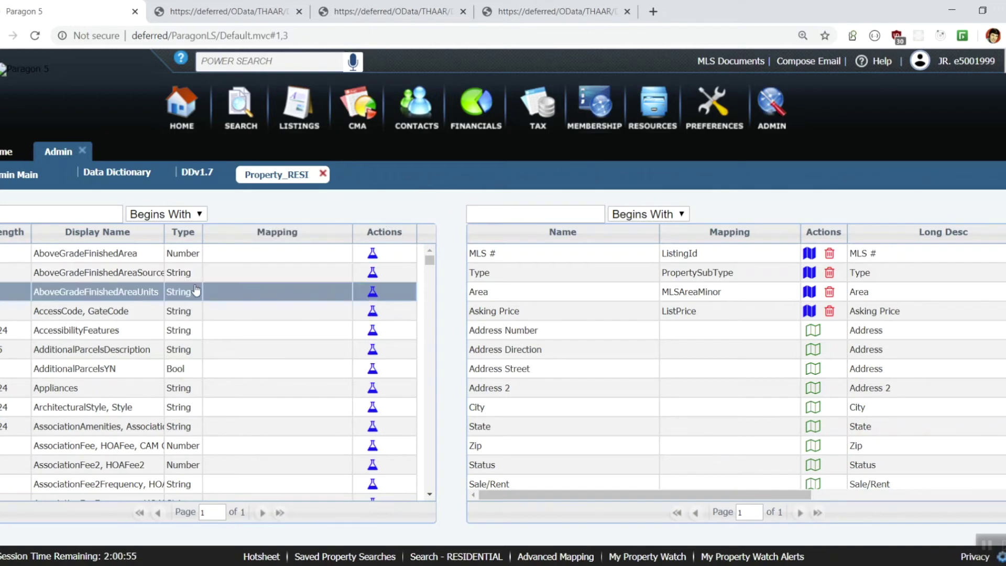
{"action": "left_click", "coordinate": [618, 299]}
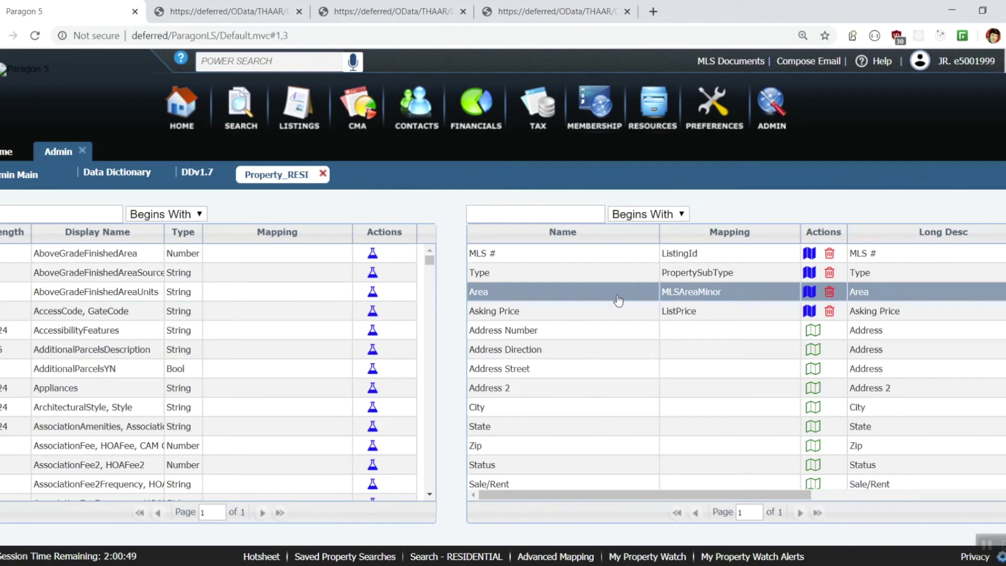
Filter the data dictionary fields by "city" and map the dictionary's City field to the Paragon City field
{"action": "left_click", "coordinate": [68, 213]}
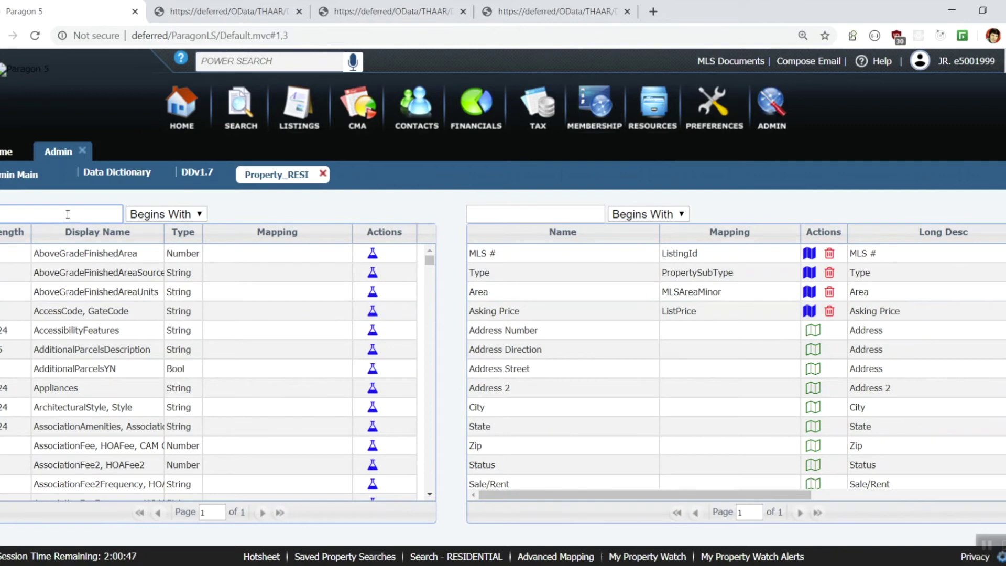
{"action": "type", "text": "city"}
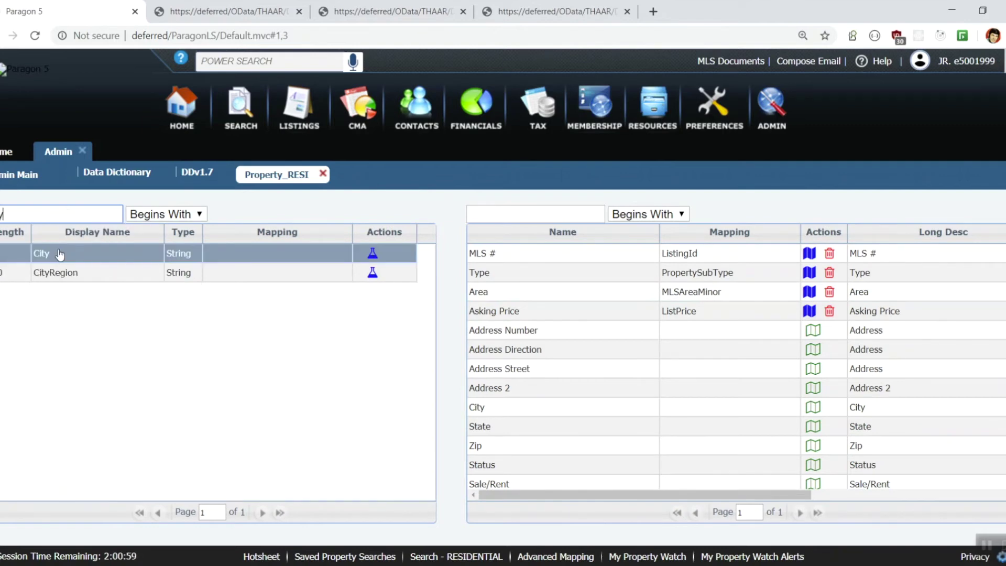
{"action": "left_click_drag", "start_coordinate": [60, 254], "coordinate": [524, 410]}
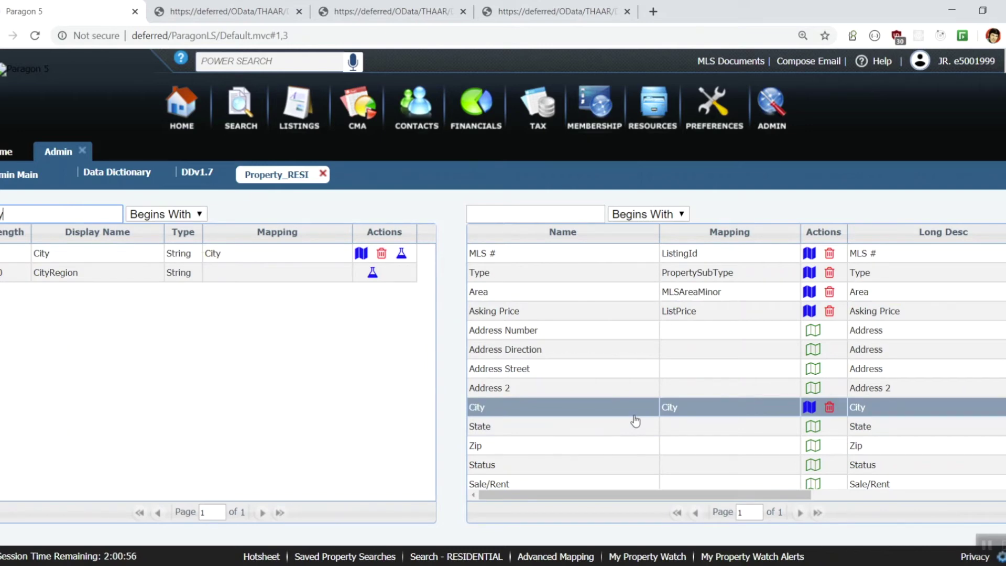
Reload the DDv1.7 Properties response and check the City field in the listing records
{"action": "left_click", "coordinate": [411, 13]}
{"action": "key", "text": "F5"}
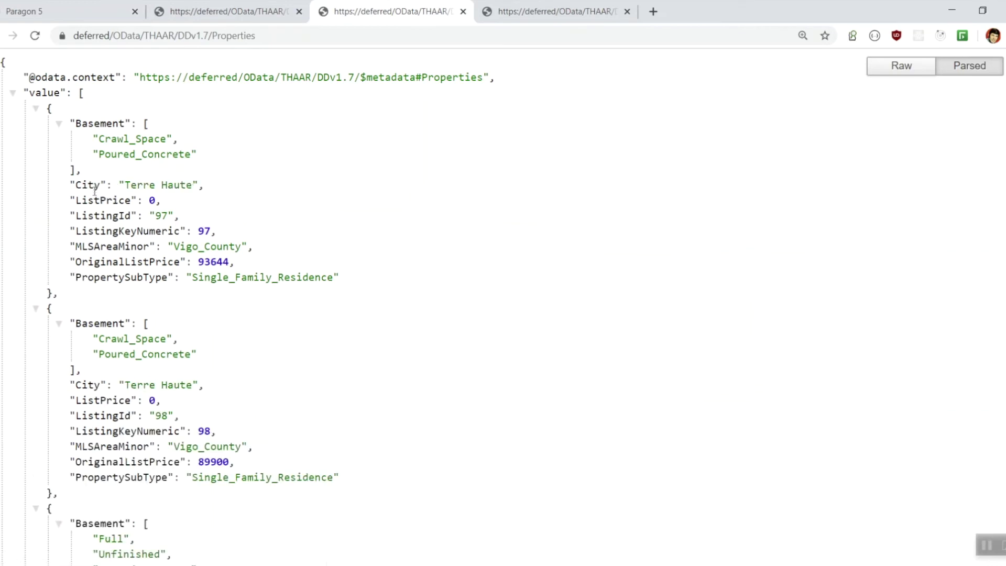
{"action": "double_click", "coordinate": [88, 385]}
{"action": "double_click", "coordinate": [88, 185]}
{"action": "scroll", "coordinate": [180, 210], "scroll_direction": "down", "scroll_amount": 4}
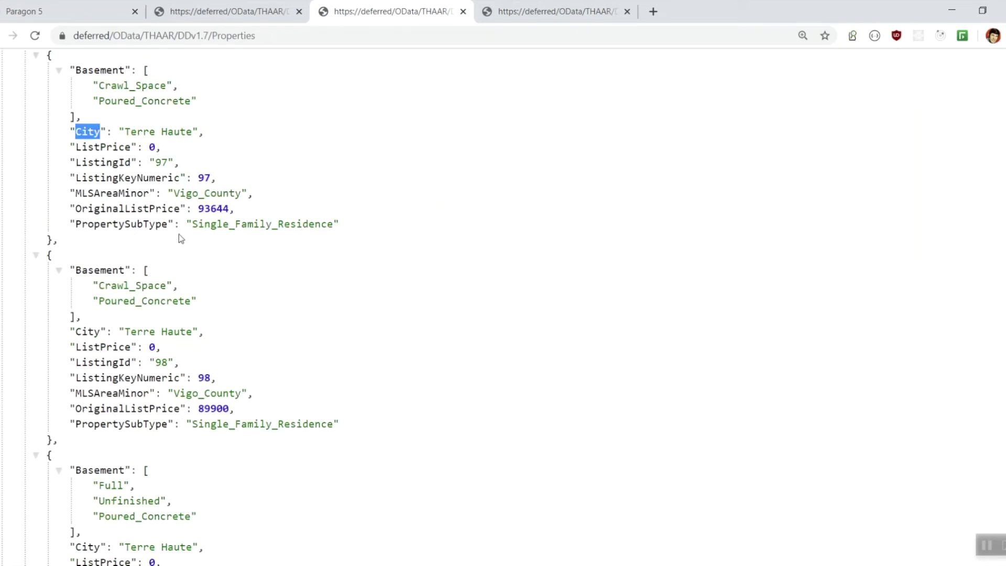
Examine the Basement value of the listing with ListingId 100 in the Properties response
{"action": "scroll", "coordinate": [177, 241], "scroll_direction": "down", "scroll_amount": 6}
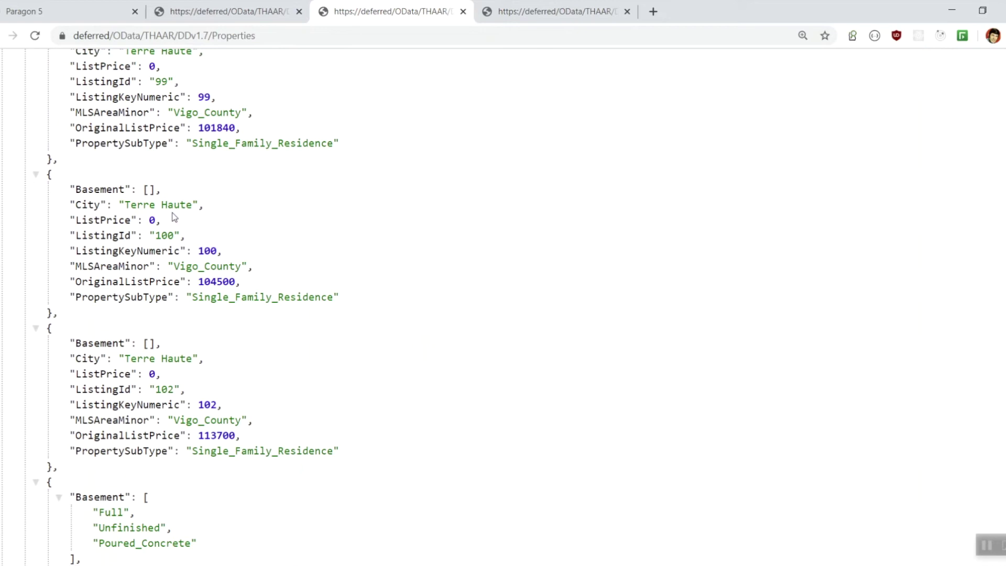
{"action": "double_click", "coordinate": [100, 190]}
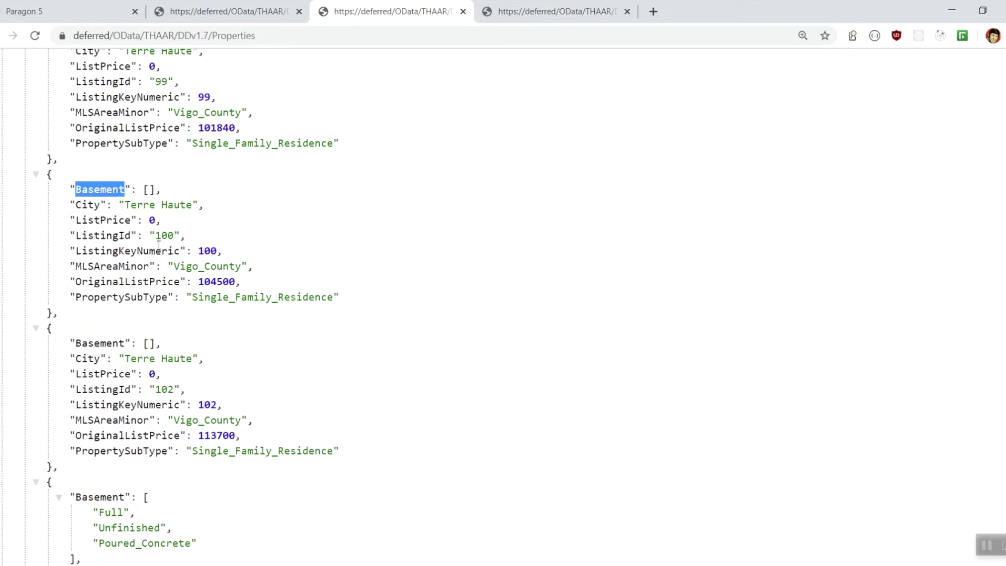
{"action": "left_click", "coordinate": [144, 187]}
{"action": "left_click_drag", "start_coordinate": [143, 187], "coordinate": [155, 192]}
{"action": "left_click", "coordinate": [148, 188]}
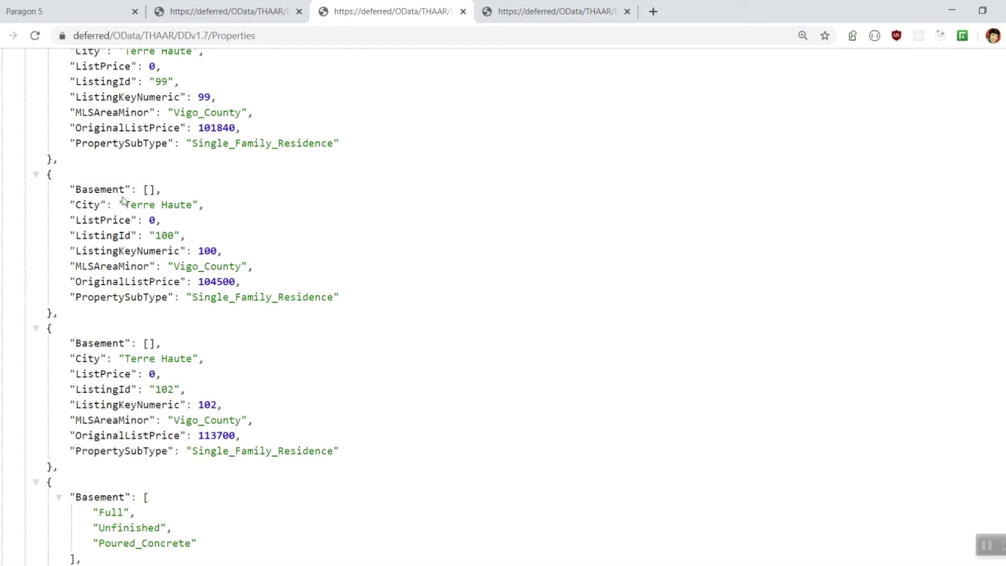
In Paragon 5, find the Basement dictionary field with "Basem" and save its formula as COALESCE([517 - BASEMENT/FOUNDATION], 'None')
{"action": "left_click", "coordinate": [77, 11]}
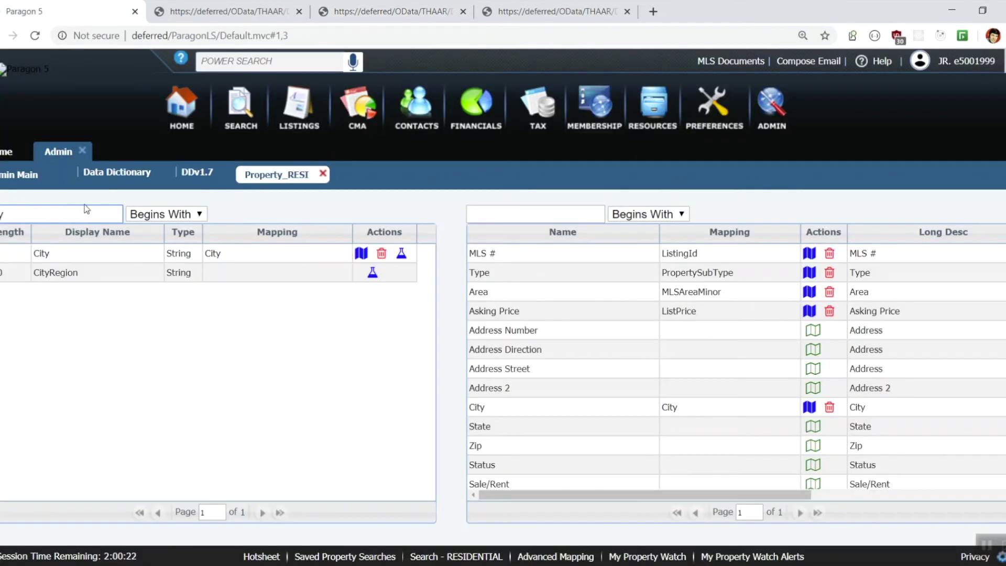
{"action": "type", "text": "Basem"}
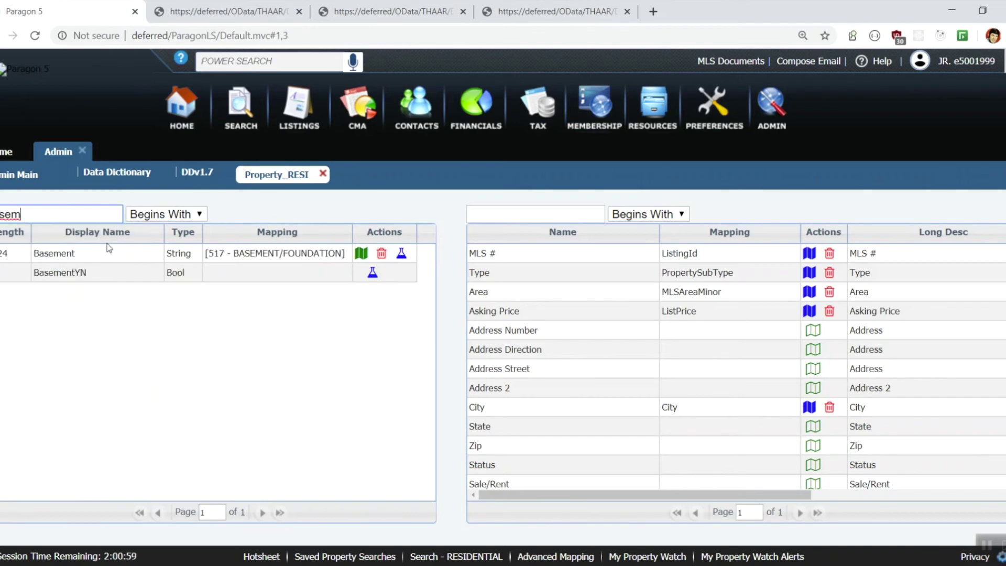
{"action": "left_click", "coordinate": [288, 254]}
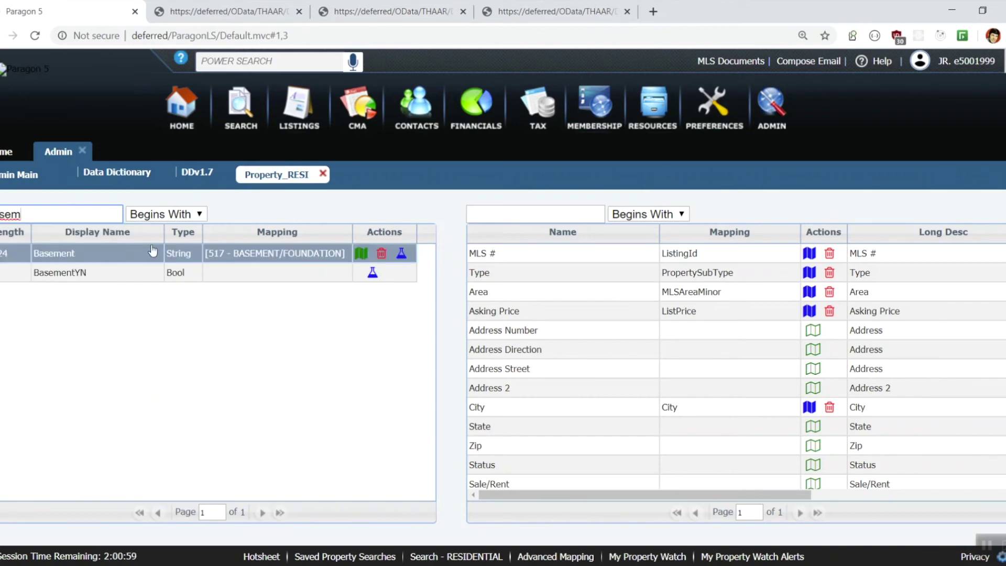
{"action": "left_click", "coordinate": [401, 255]}
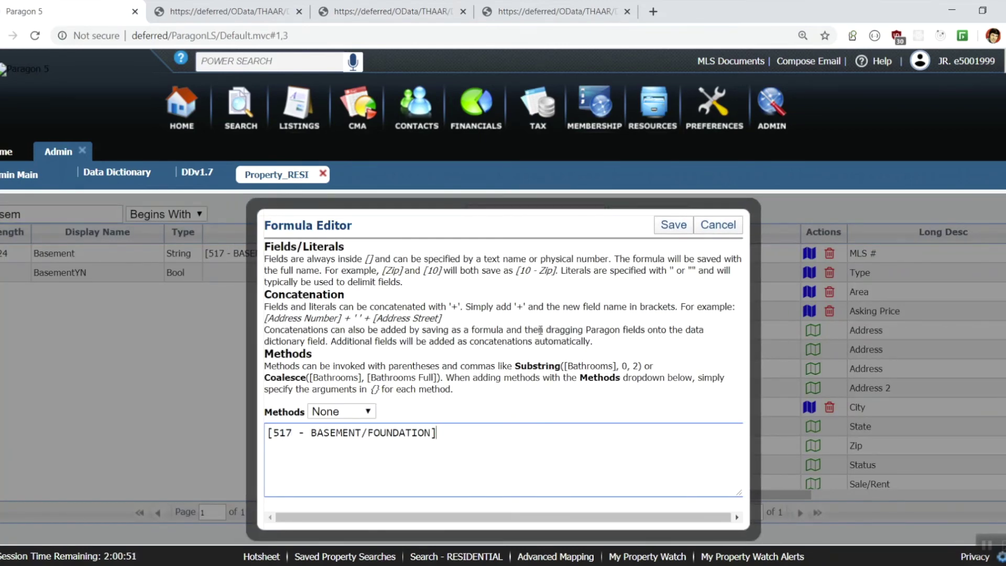
{"action": "key", "text": "Home"}
{"action": "type", "text": "COALESCE("}
{"action": "key", "text": "End"}
{"action": "type", "text": ", 'None')"}
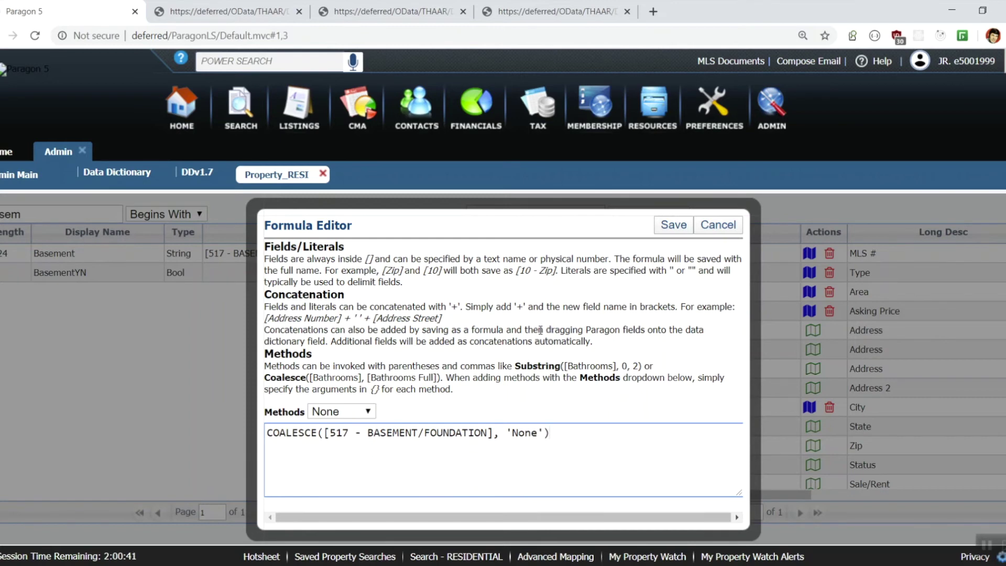
{"action": "left_click", "coordinate": [682, 226]}
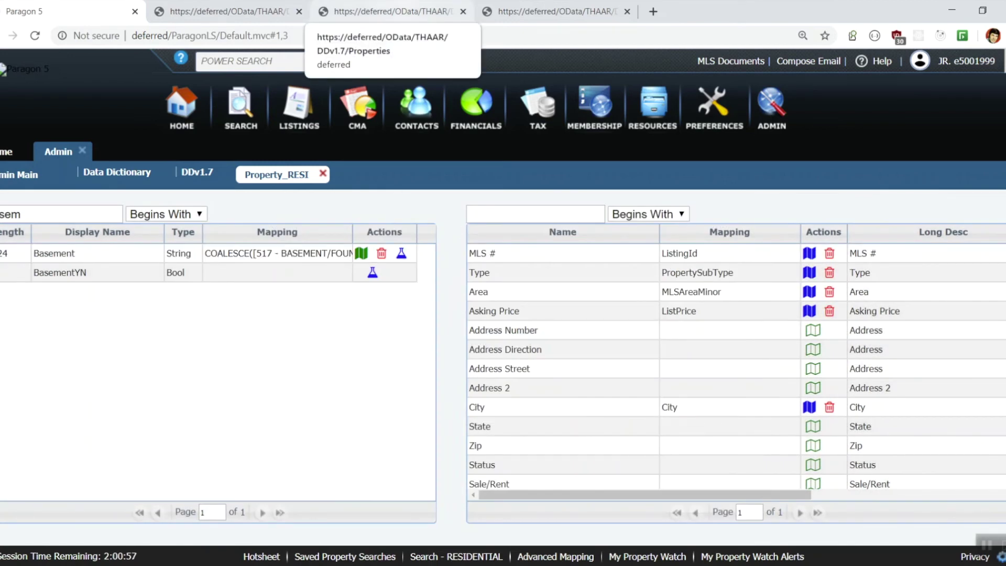
Reload the DDv1.7 Properties response and check the Basement value of the listing with ListingId 100
{"action": "left_click", "coordinate": [390, 11]}
{"action": "scroll", "coordinate": [444, 234], "scroll_direction": "up", "scroll_amount": 10}
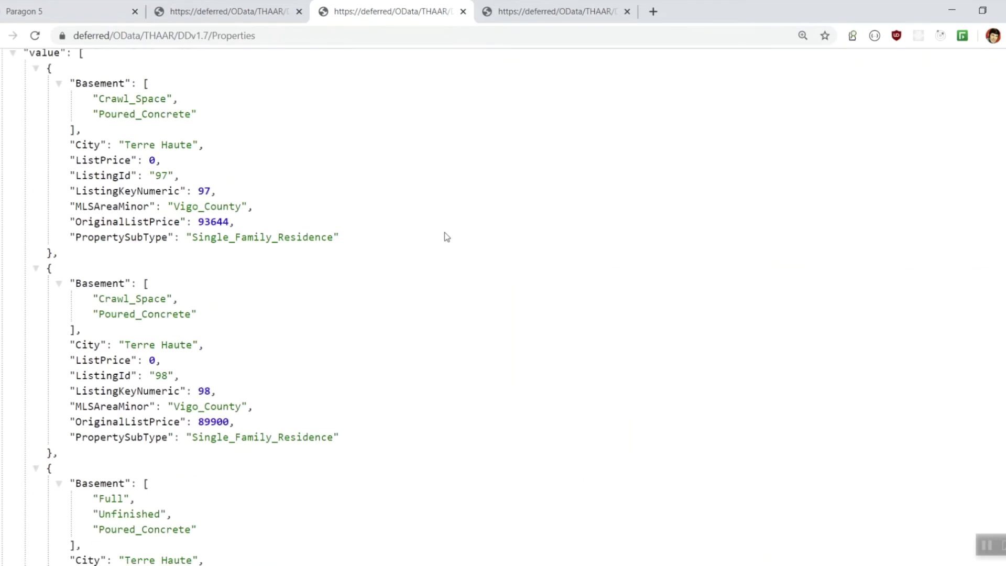
{"action": "key", "text": "F5"}
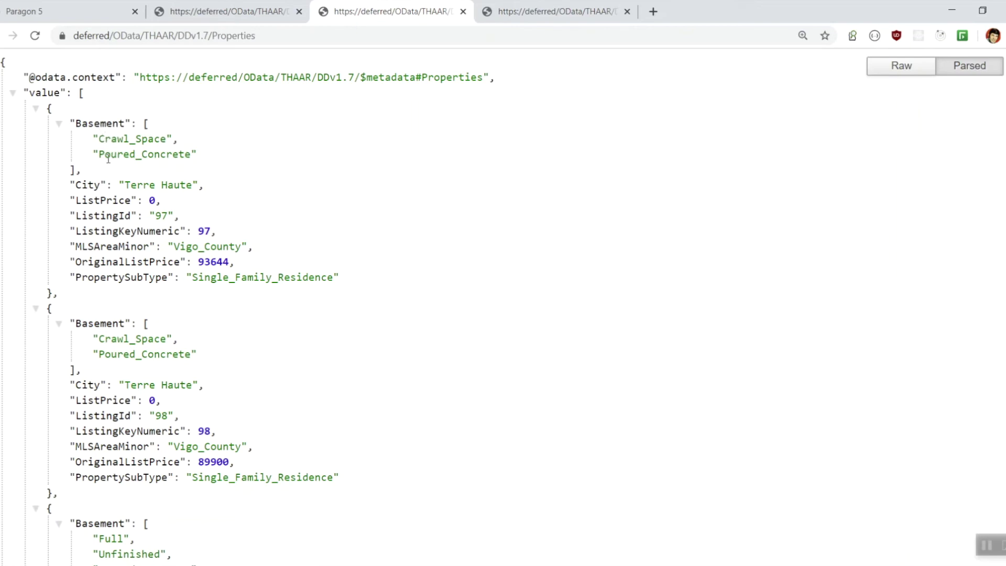
{"action": "scroll", "coordinate": [310, 222], "scroll_direction": "down", "scroll_amount": 9}
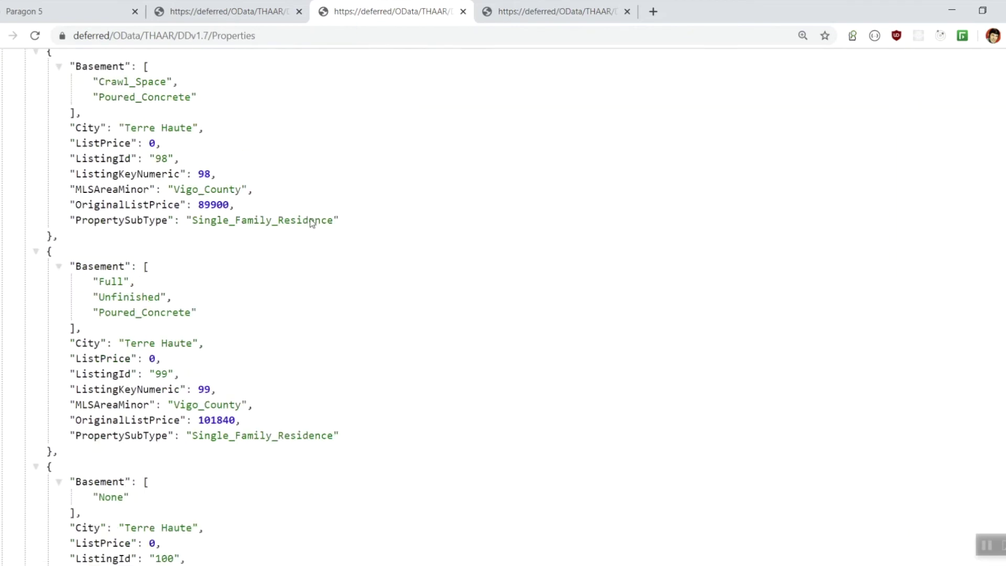
{"action": "scroll", "coordinate": [311, 222], "scroll_direction": "down", "scroll_amount": 1}
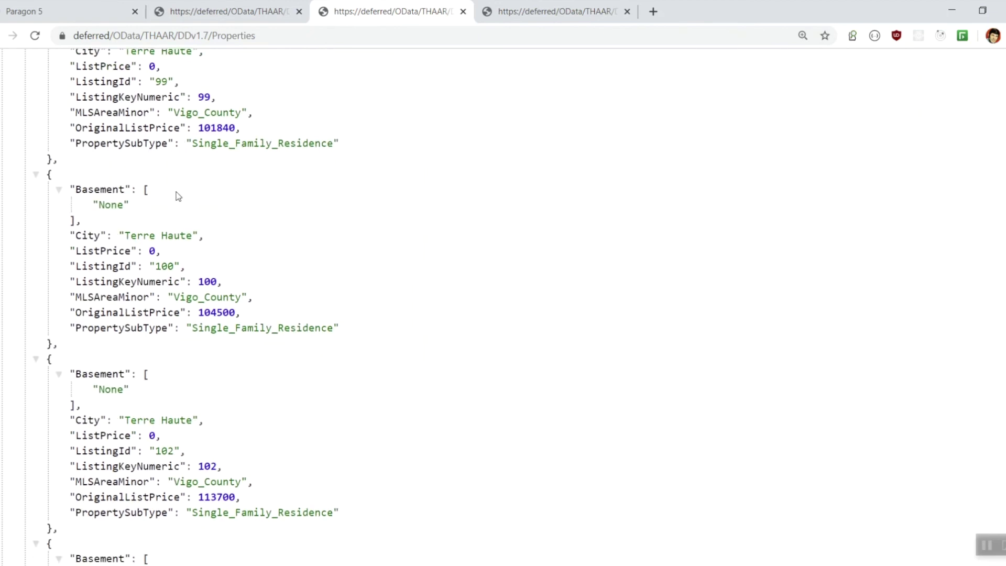
{"action": "double_click", "coordinate": [87, 190]}
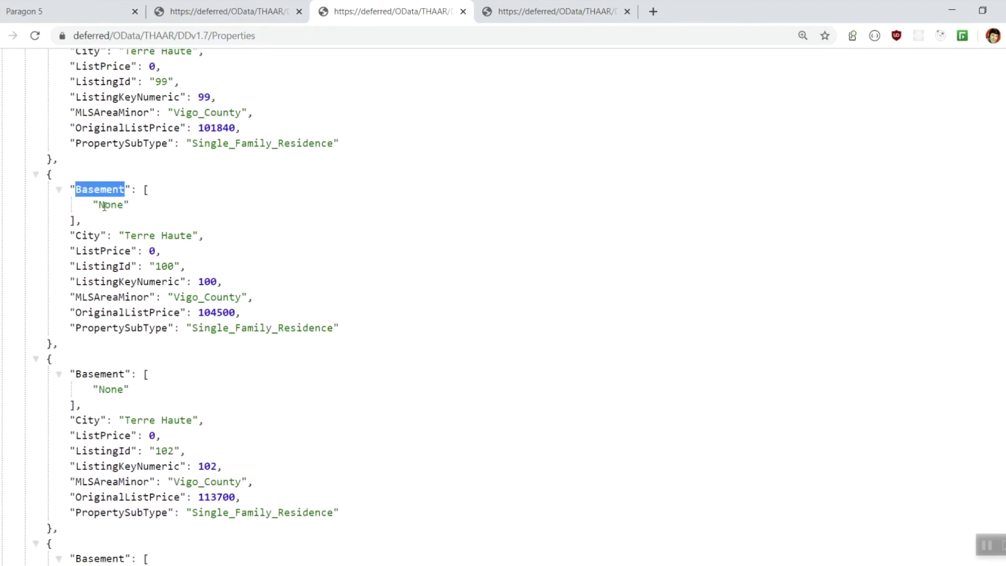
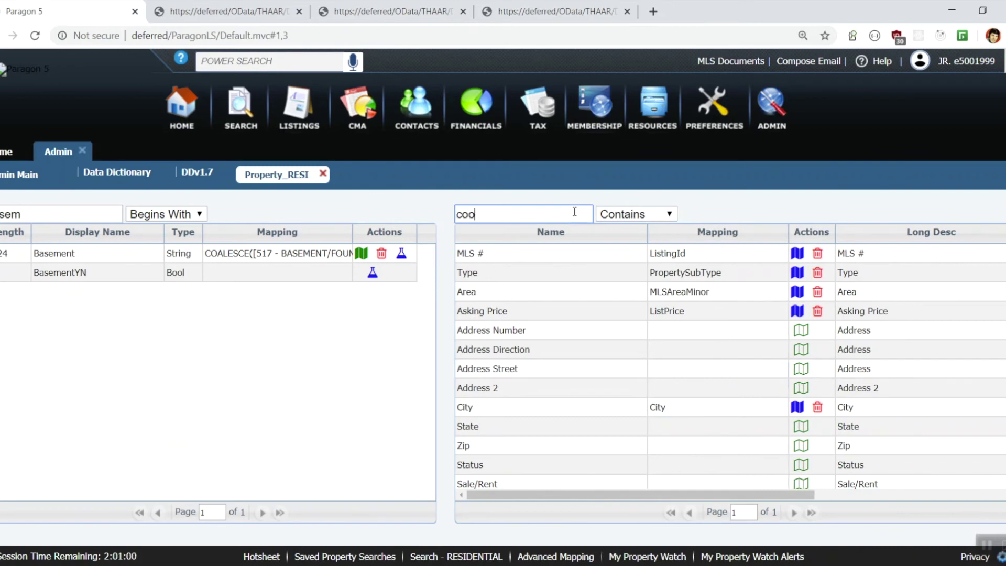
In Paragon 5, filter both field lists by "cool" and map the Cooling dictionary field to [J]-COOLING
{"action": "double_click", "coordinate": [52, 215]}
{"action": "key", "text": "BackSpace"}
{"action": "type", "text": "cool"}
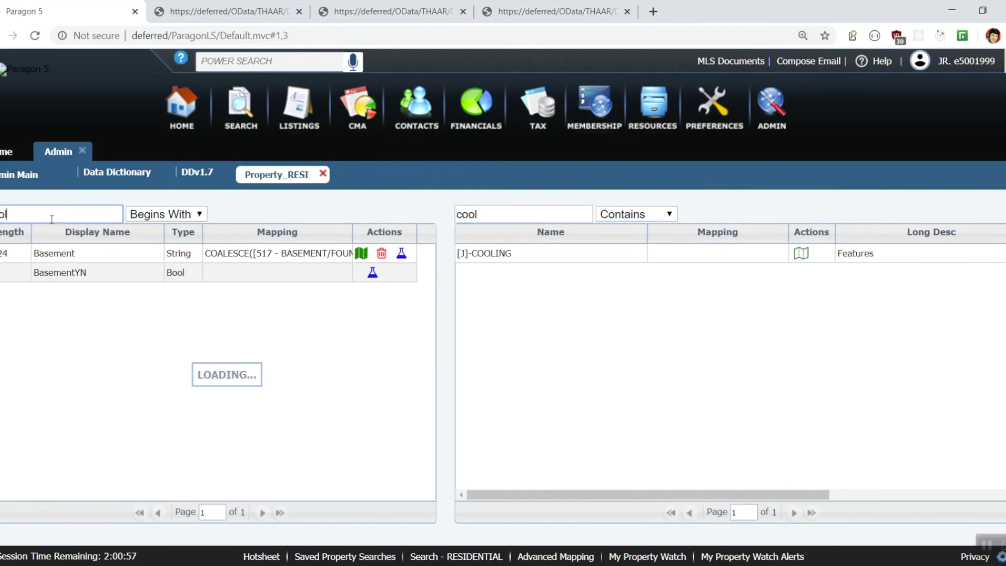
{"action": "left_click", "coordinate": [74, 253]}
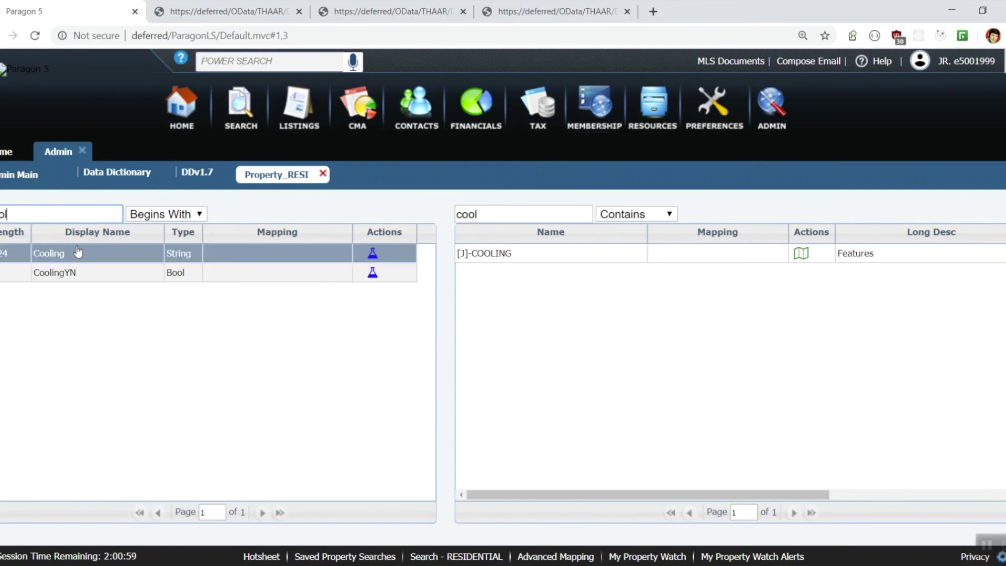
{"action": "left_click_drag", "start_coordinate": [71, 253], "coordinate": [563, 252]}
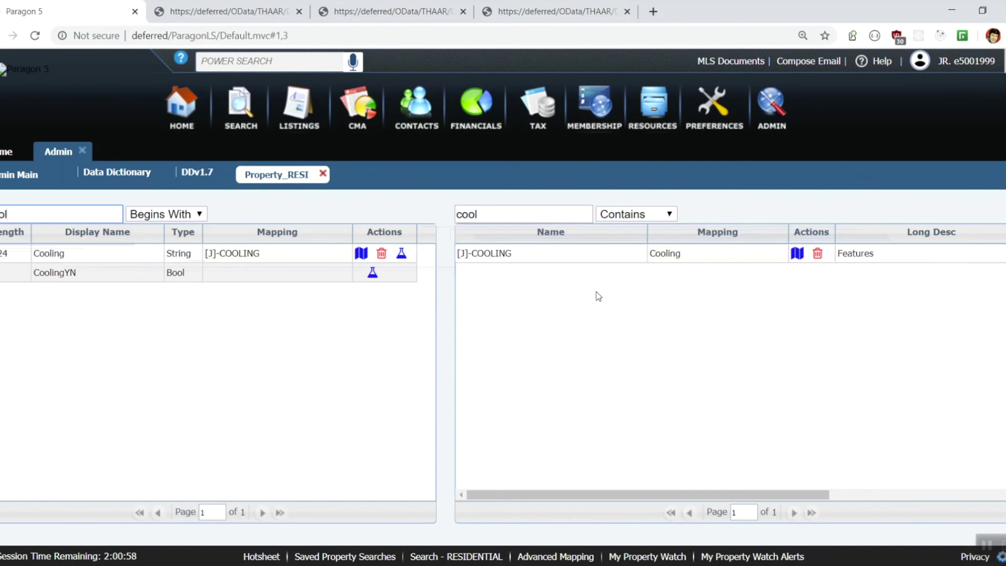
Reload the DDv1.7 Properties response and check the Cooling values of the listings
{"action": "left_click", "coordinate": [376, 8]}
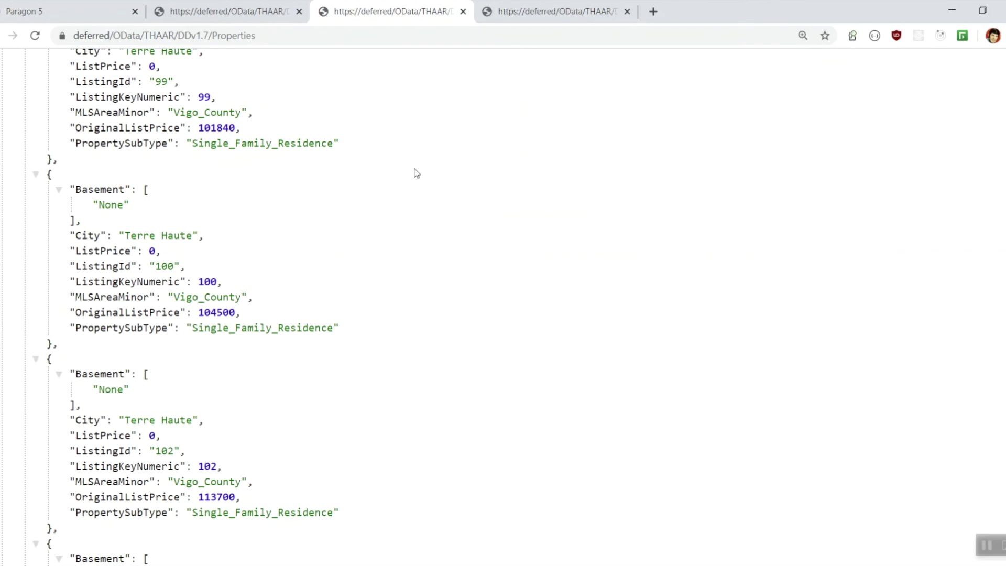
{"action": "key", "text": "F5"}
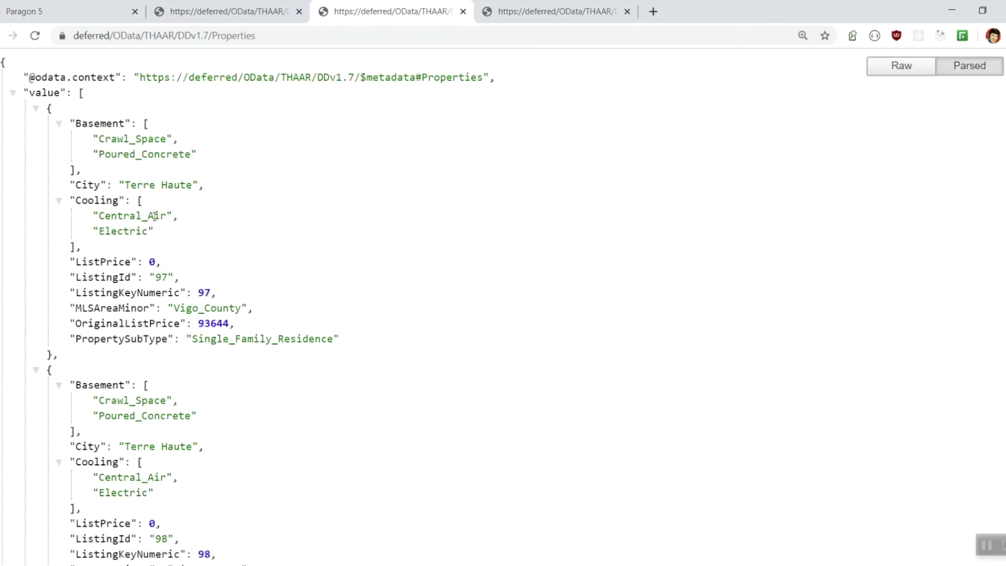
{"action": "scroll", "coordinate": [125, 257], "scroll_direction": "down", "scroll_amount": 5}
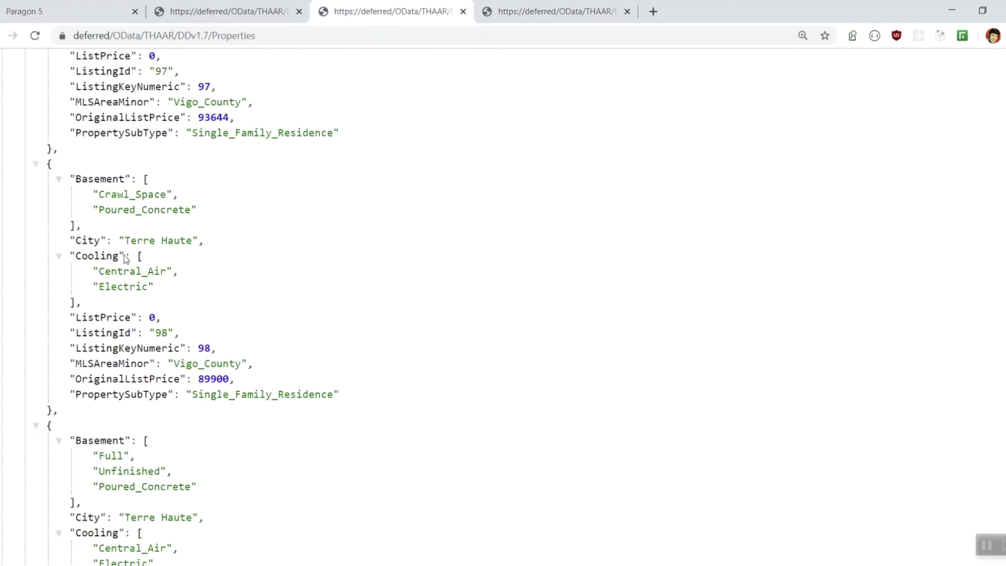
{"action": "scroll", "coordinate": [125, 258], "scroll_direction": "down", "scroll_amount": 6}
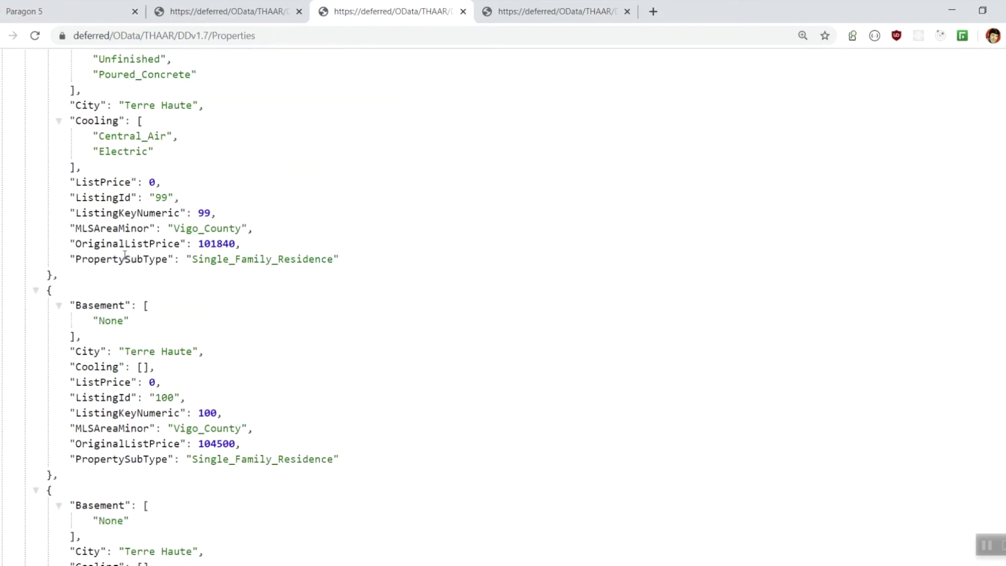
{"action": "scroll", "coordinate": [124, 255], "scroll_direction": "down", "scroll_amount": 4}
{"action": "scroll", "coordinate": [124, 255], "scroll_direction": "down", "scroll_amount": 5}
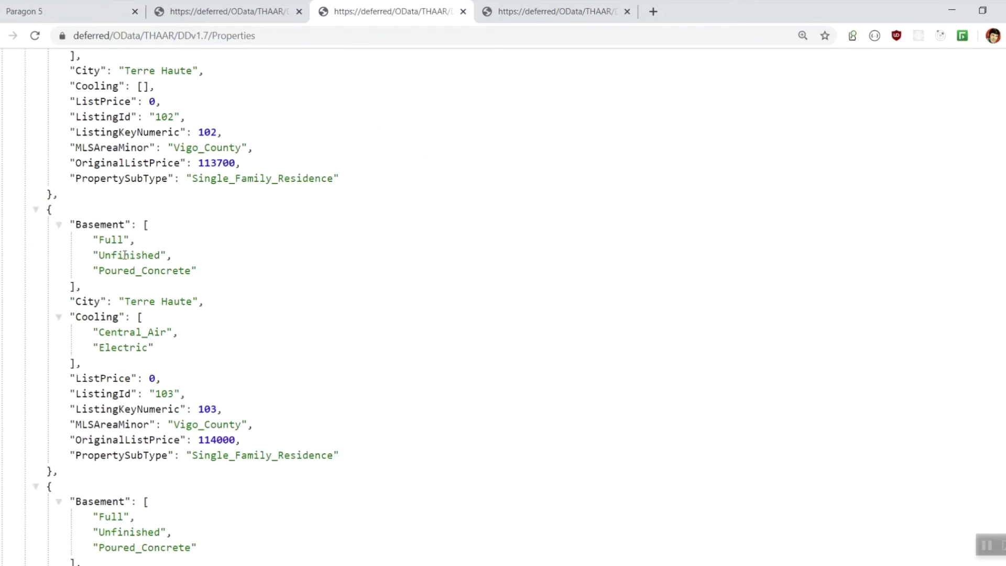
{"action": "scroll", "coordinate": [125, 255], "scroll_direction": "down", "scroll_amount": 3}
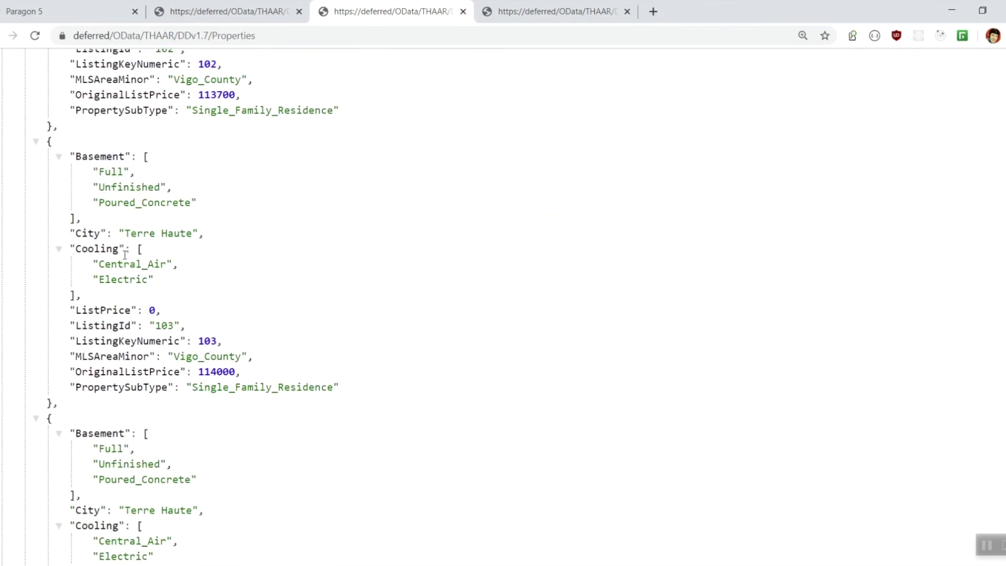
In Paragon 5, open the [J]-COOLING value mappings and map See Remarks to Other and Wall/Window Unit to Window Unit(s)
{"action": "left_click", "coordinate": [105, 17]}
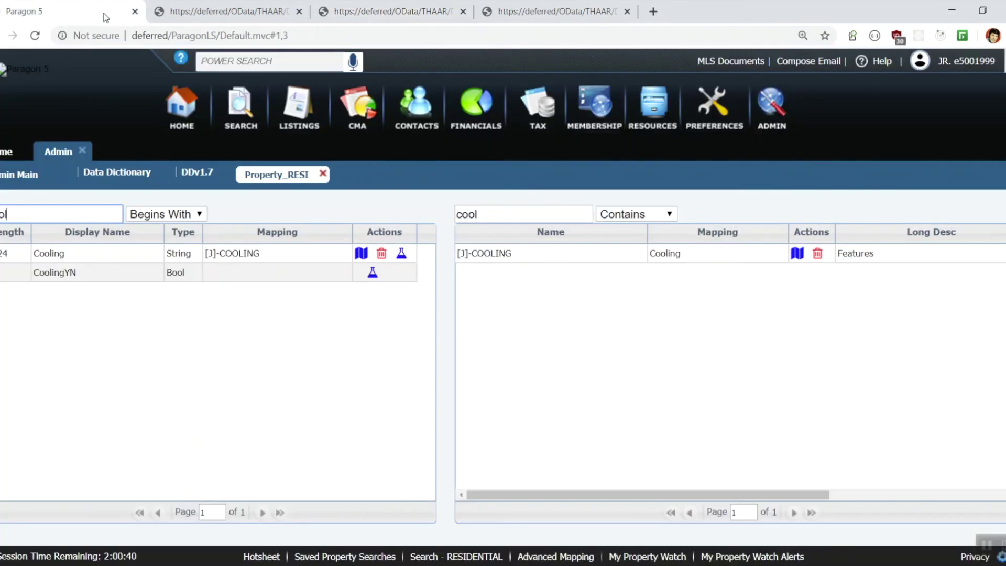
{"action": "left_click", "coordinate": [797, 254]}
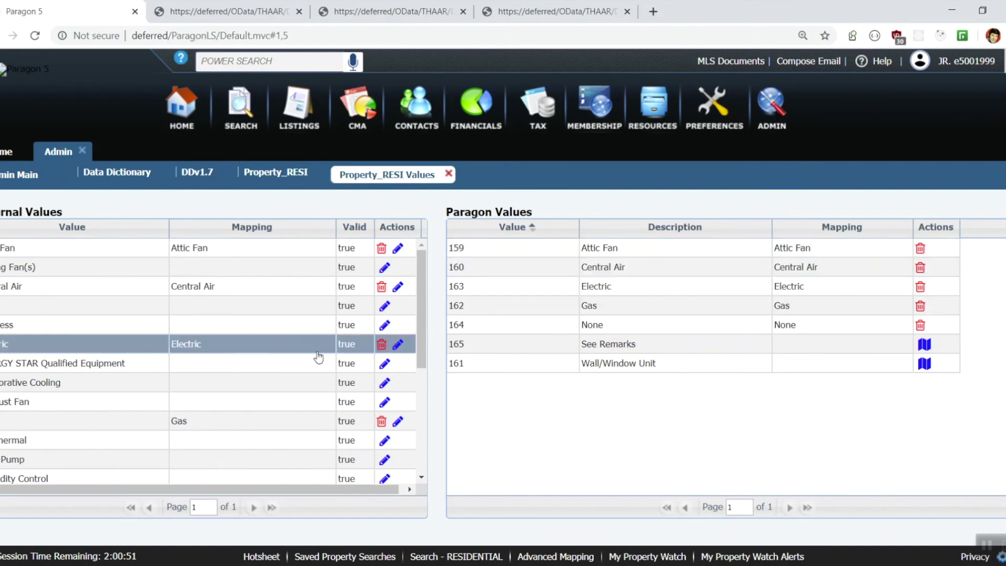
{"action": "scroll", "coordinate": [233, 376], "scroll_direction": "down", "scroll_amount": 3}
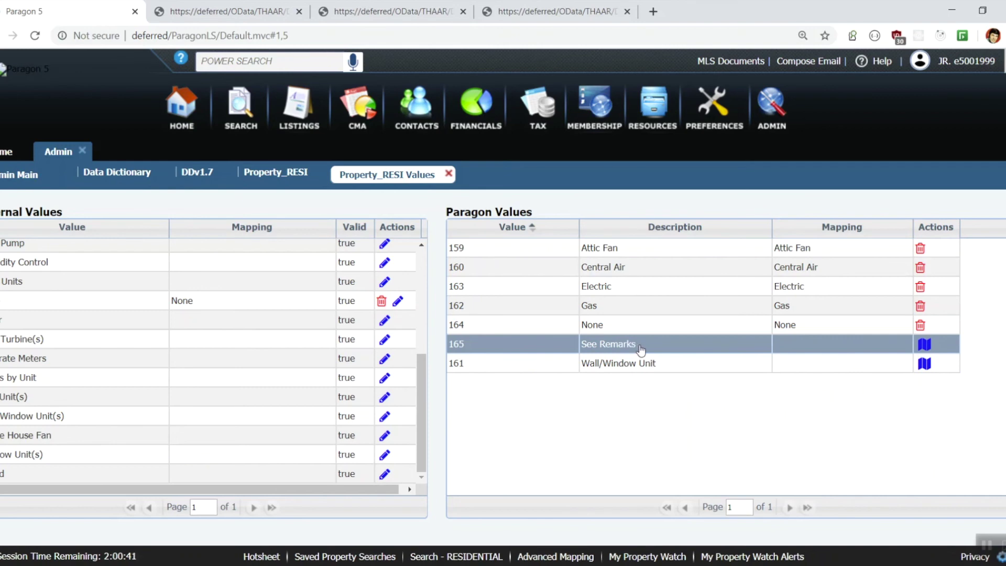
{"action": "left_click_drag", "start_coordinate": [640, 348], "coordinate": [112, 328]}
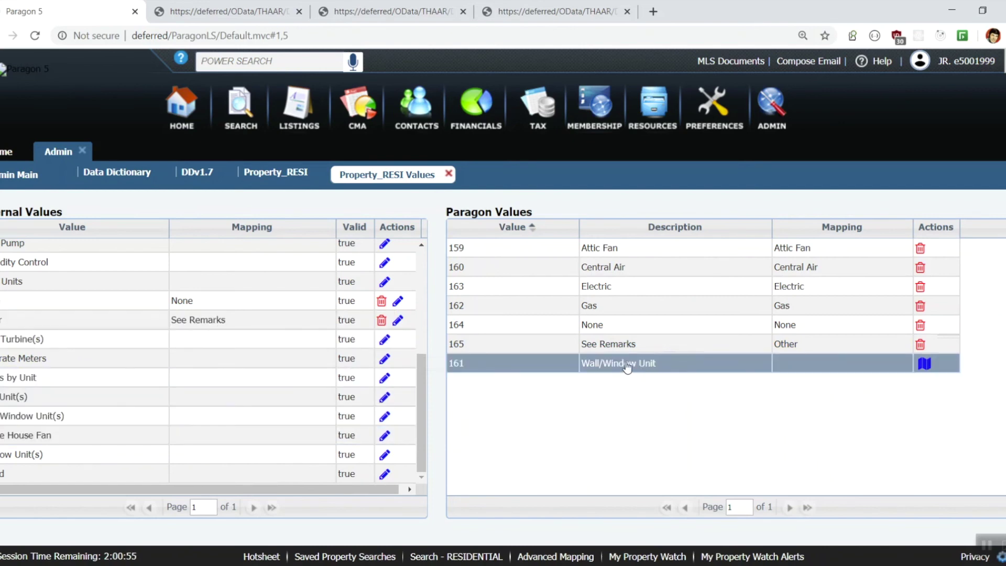
{"action": "left_click_drag", "start_coordinate": [627, 366], "coordinate": [122, 458]}
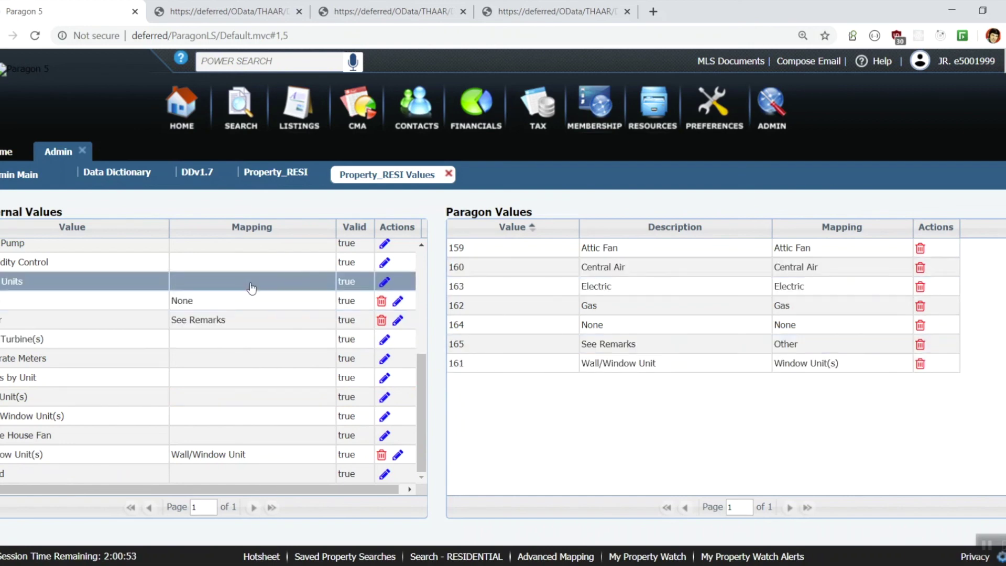
Switch to the DDv1.7 Properties response and examine the Cooling values across the listings
{"action": "left_click", "coordinate": [387, 11]}
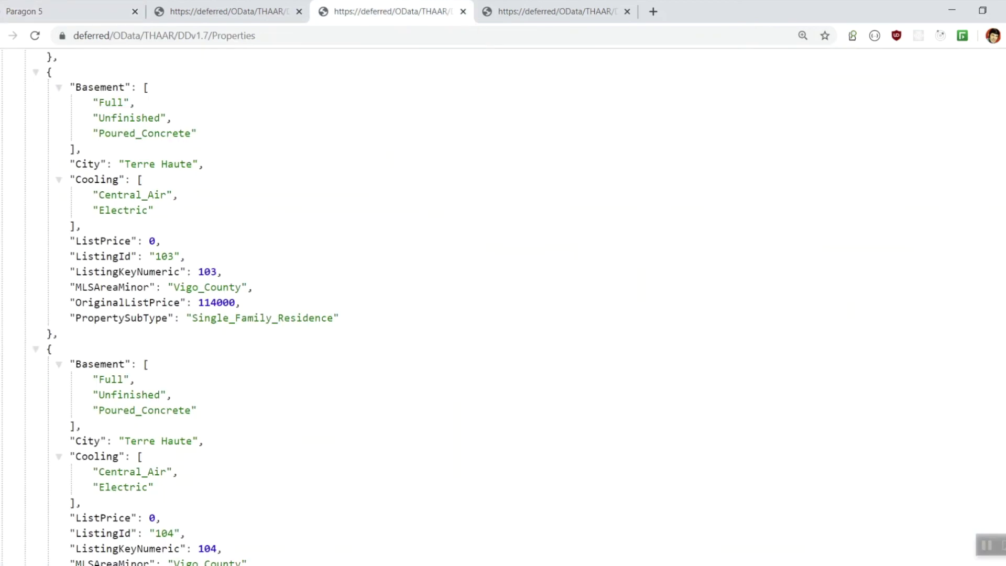
{"action": "scroll", "coordinate": [477, 320], "scroll_direction": "down", "scroll_amount": 3}
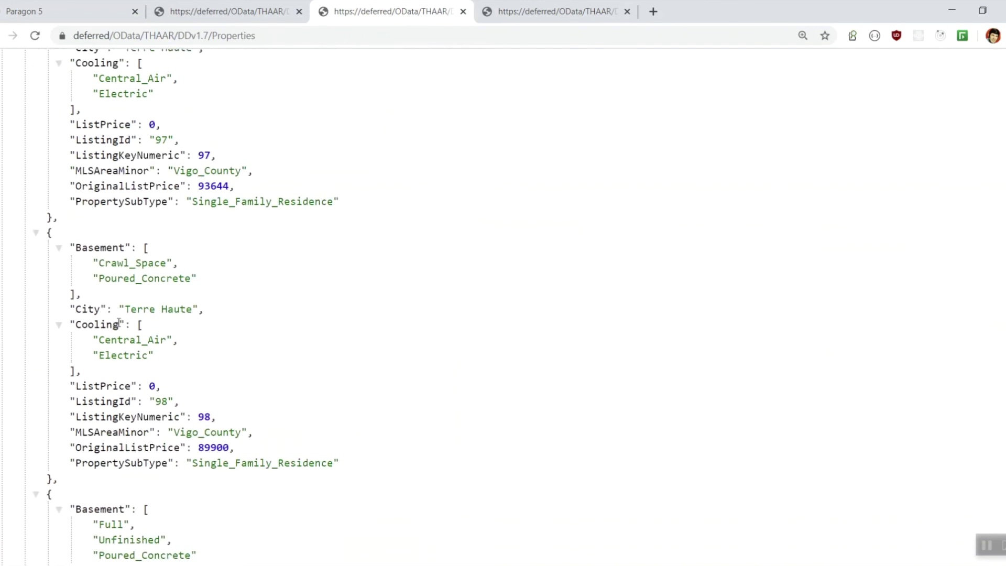
{"action": "double_click", "coordinate": [99, 324]}
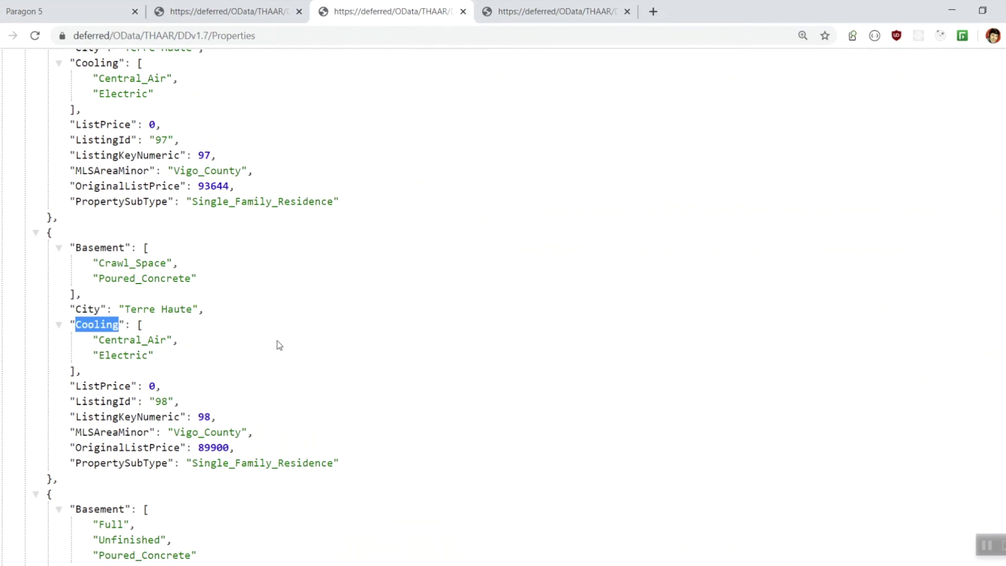
{"action": "scroll", "coordinate": [277, 342], "scroll_direction": "down", "scroll_amount": 6}
{"action": "scroll", "coordinate": [277, 342], "scroll_direction": "down", "scroll_amount": 3}
{"action": "scroll", "coordinate": [278, 344], "scroll_direction": "down", "scroll_amount": 6}
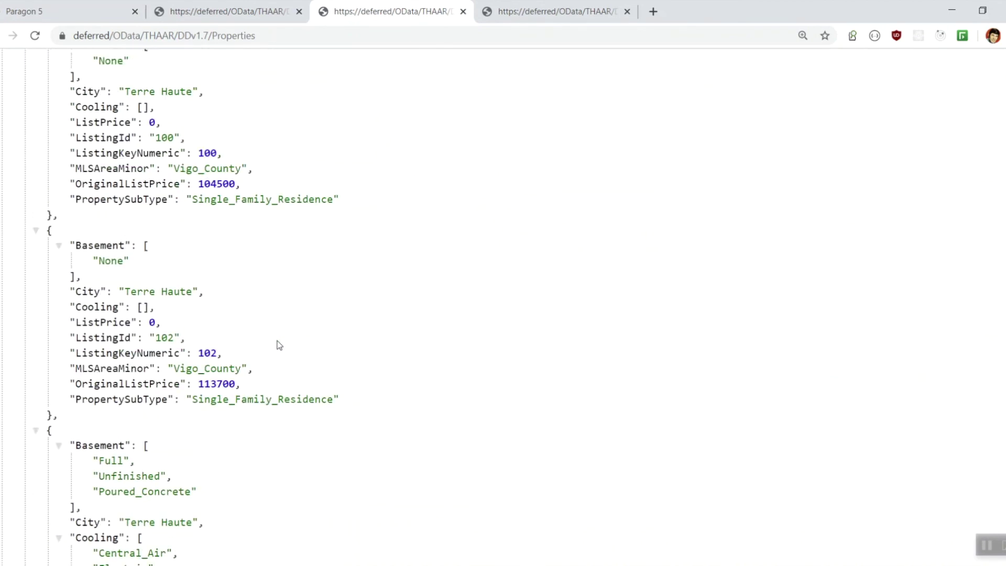
{"action": "scroll", "coordinate": [278, 344], "scroll_direction": "down", "scroll_amount": 9}
{"action": "scroll", "coordinate": [278, 344], "scroll_direction": "down", "scroll_amount": 3}
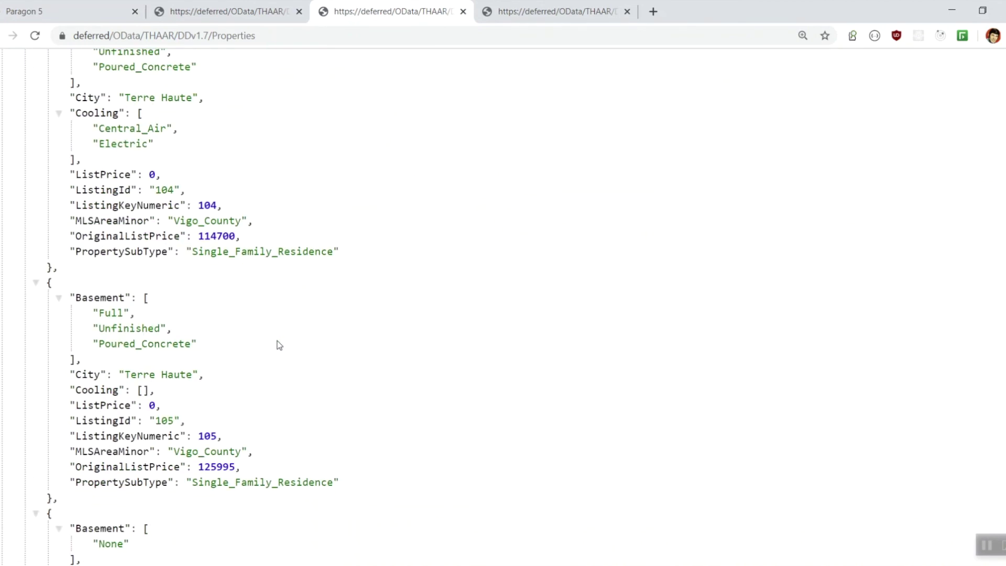
{"action": "scroll", "coordinate": [279, 344], "scroll_direction": "down", "scroll_amount": 5}
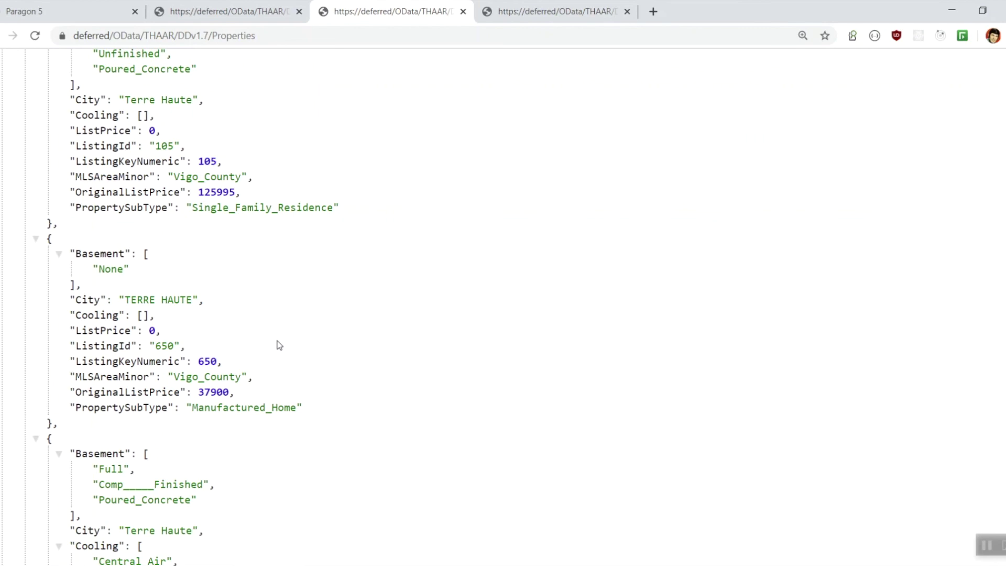
{"action": "scroll", "coordinate": [278, 344], "scroll_direction": "up", "scroll_amount": 20}
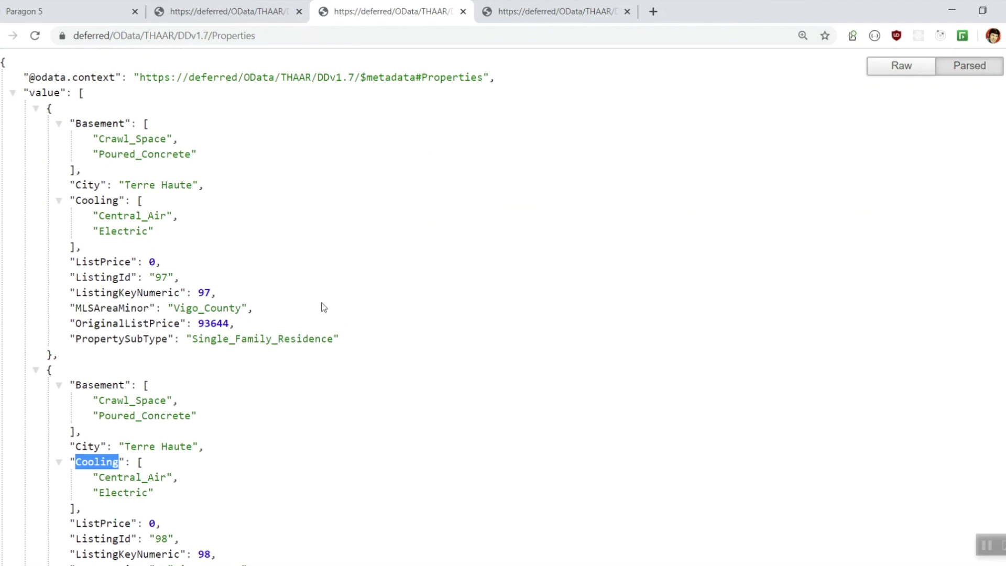
Query Properties with ?$filter=PropertySubType ne 'Single_Family_Residence' and look through the returned listings
{"action": "double_click", "coordinate": [251, 339]}
{"action": "key", "text": "ctrl+c"}
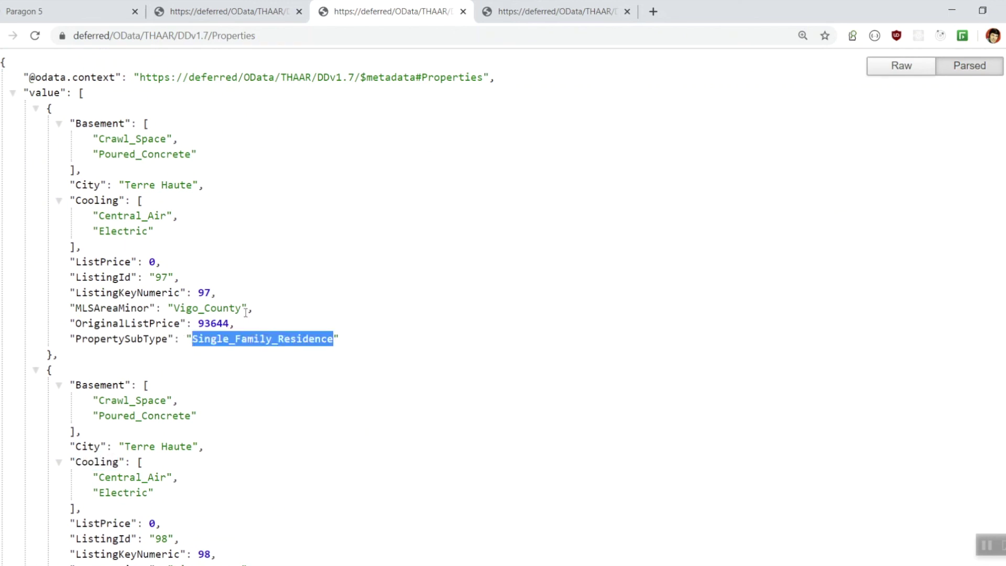
{"action": "left_click", "coordinate": [220, 220]}
{"action": "left_click", "coordinate": [289, 36]}
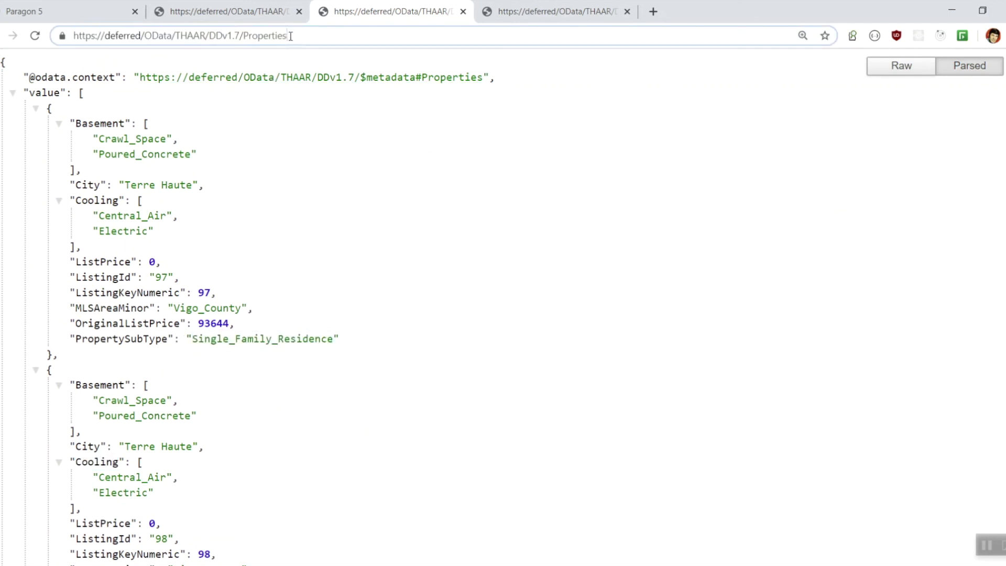
{"action": "type", "text": "?$filter=PropertySubType ne '"}
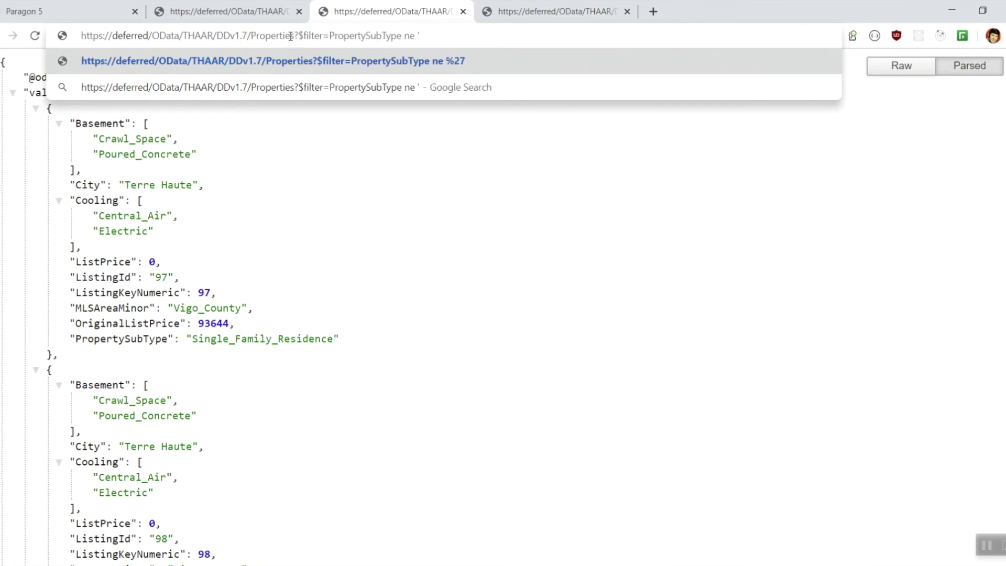
{"action": "key", "text": "ctrl+v"}
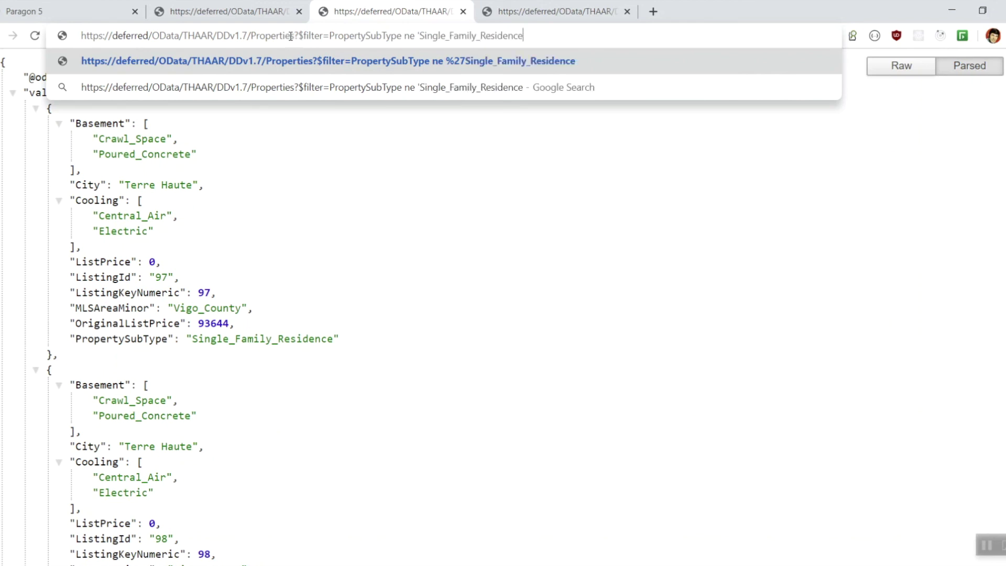
{"action": "type", "text": "'"}
{"action": "key", "text": "Return"}
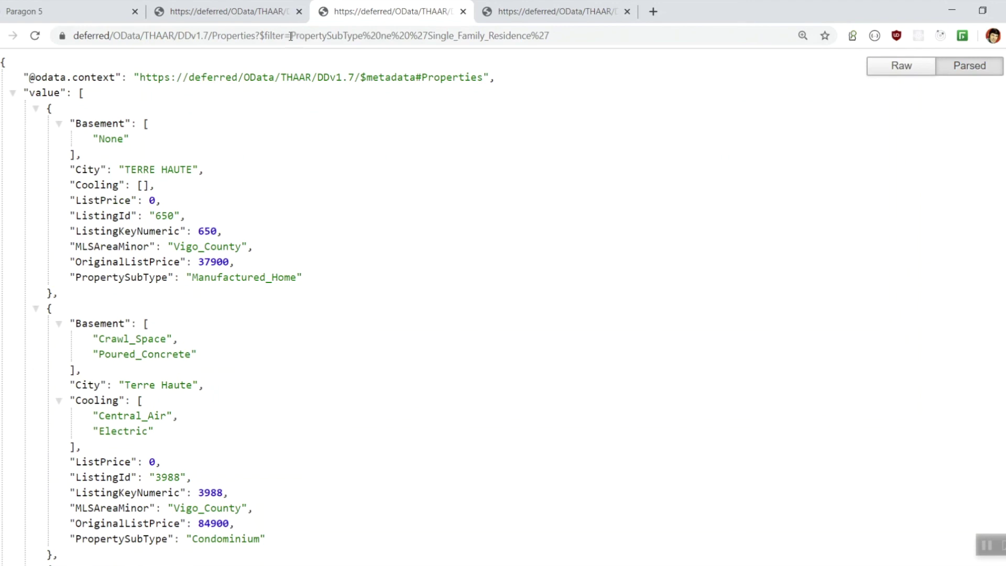
{"action": "scroll", "coordinate": [317, 310], "scroll_direction": "down", "scroll_amount": 10}
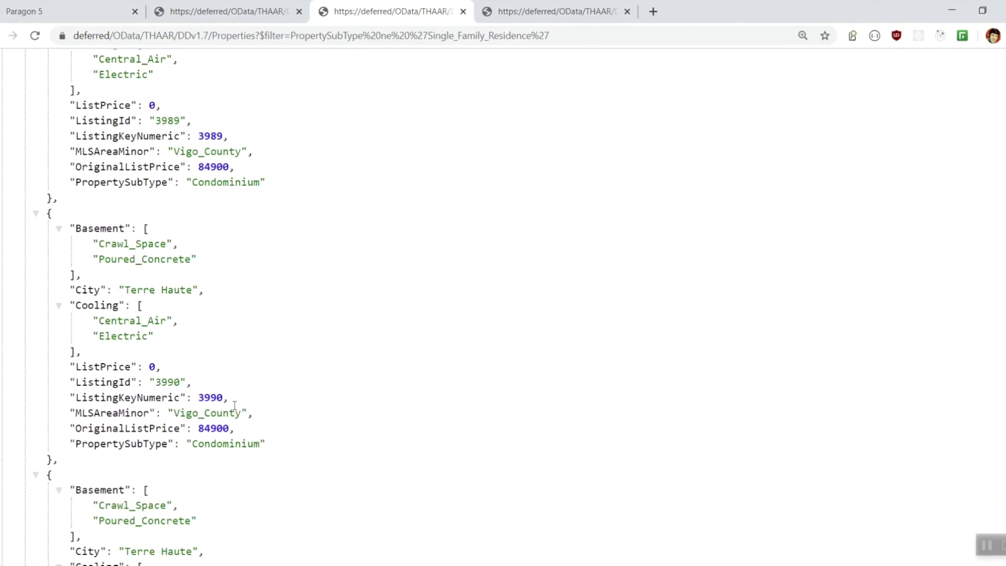
{"action": "scroll", "coordinate": [234, 405], "scroll_direction": "down", "scroll_amount": 5}
{"action": "scroll", "coordinate": [236, 410], "scroll_direction": "up", "scroll_amount": 14}
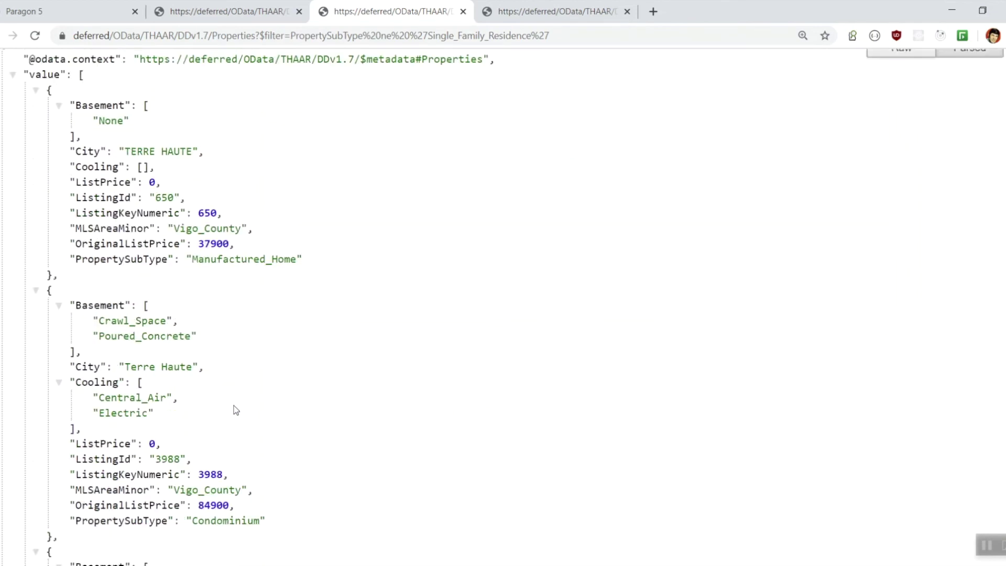
Extend the filtered Properties query with &$orderby=ListingKeyNumeric desc and run it
{"action": "left_click", "coordinate": [461, 35]}
{"action": "key", "text": "End"}
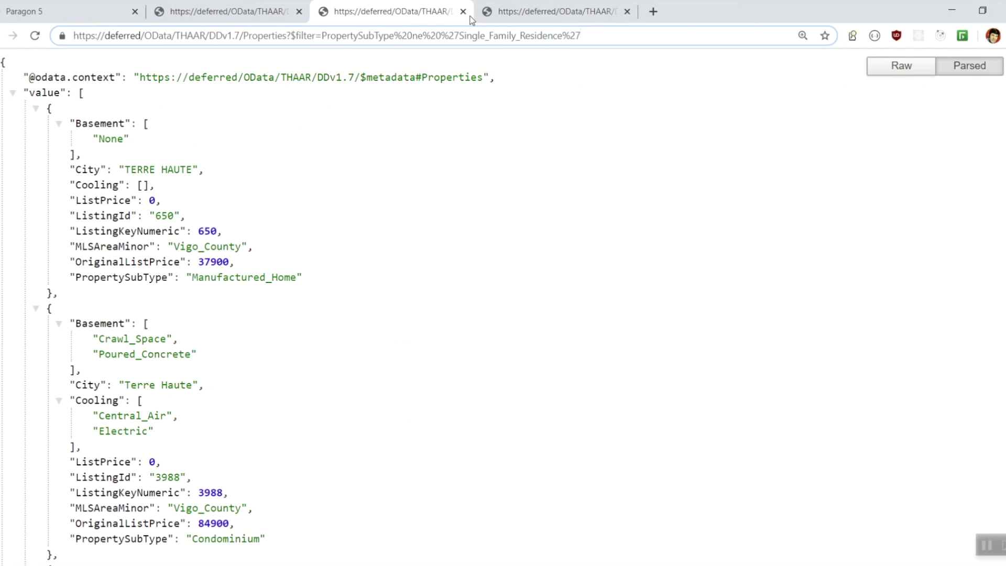
{"action": "type", "text": "&$ordergby"}
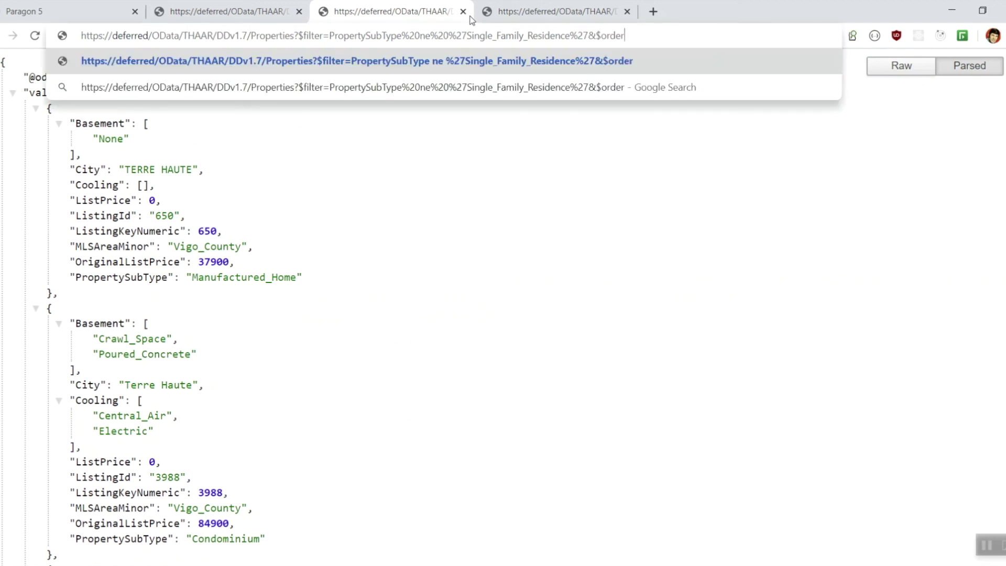
{"action": "key", "text": "BackSpace"}
{"action": "key", "text": "BackSpace"}
{"action": "key", "text": "BackSpace"}
{"action": "type", "text": "by"}
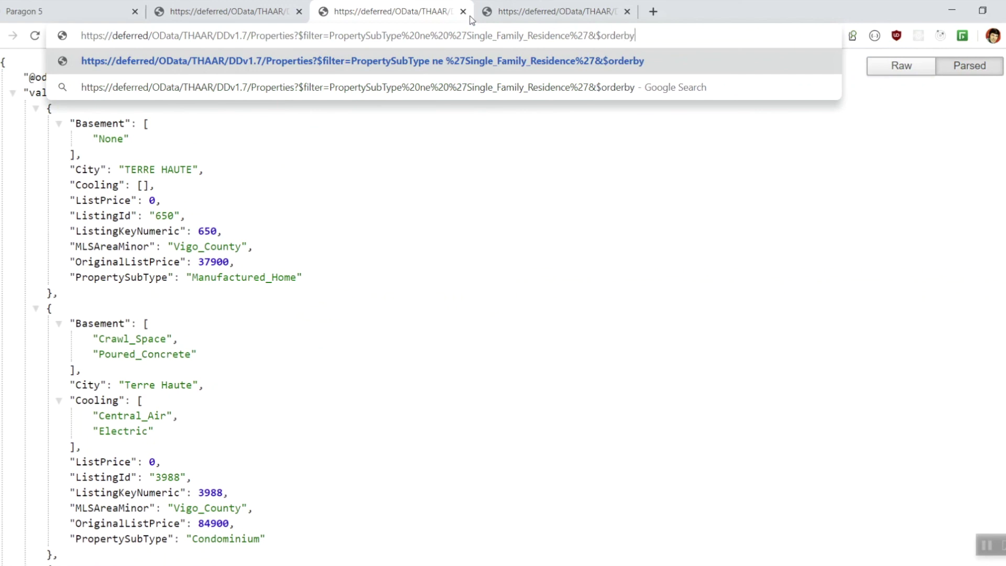
{"action": "type", "text": "ListingKeyNum"}
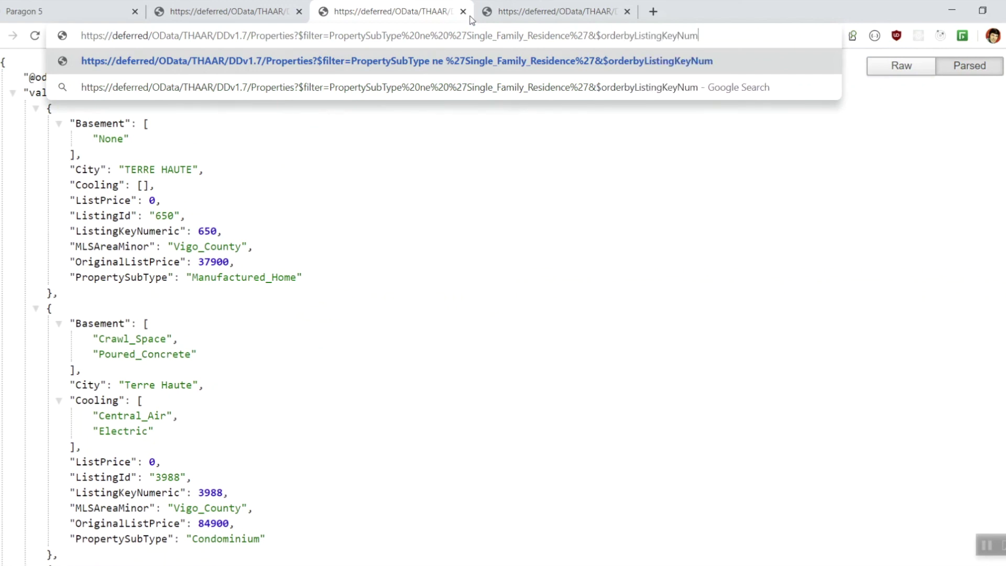
{"action": "type", "text": "eric desc"}
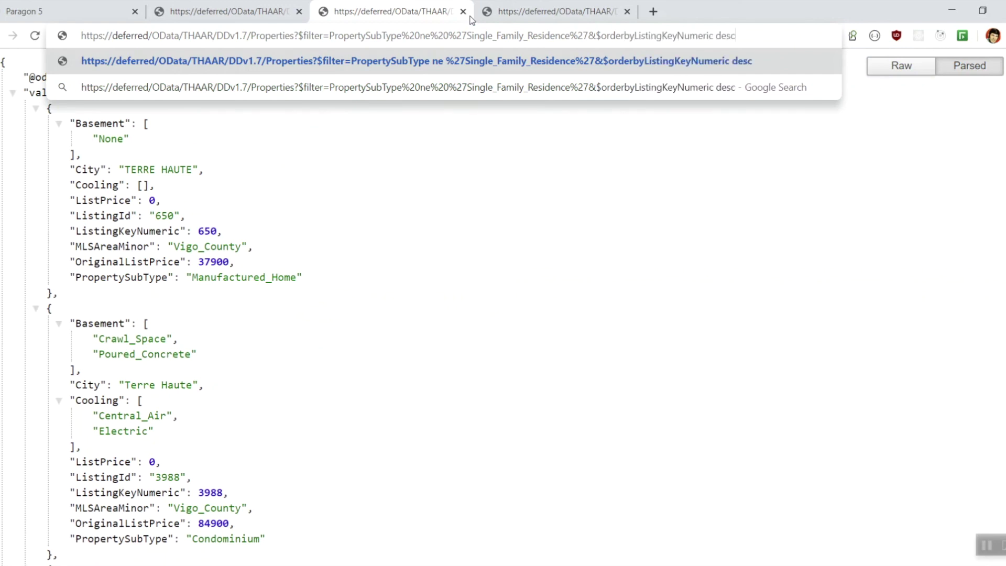
{"action": "key", "text": "Left"}
{"action": "key", "text": "Left"}
{"action": "type", "text": "="}
{"action": "key", "text": "Return"}
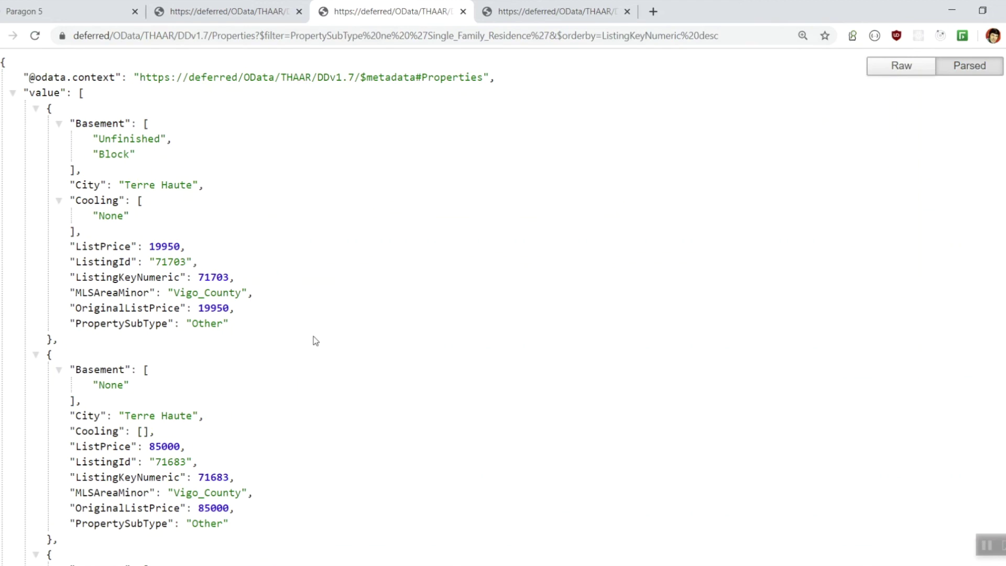
Examine the Cooling and PropertySubType values in the filtered listings sorted by descending ListingKeyNumeric
{"action": "scroll", "coordinate": [265, 404], "scroll_direction": "down", "scroll_amount": 5}
{"action": "scroll", "coordinate": [264, 401], "scroll_direction": "down", "scroll_amount": 5}
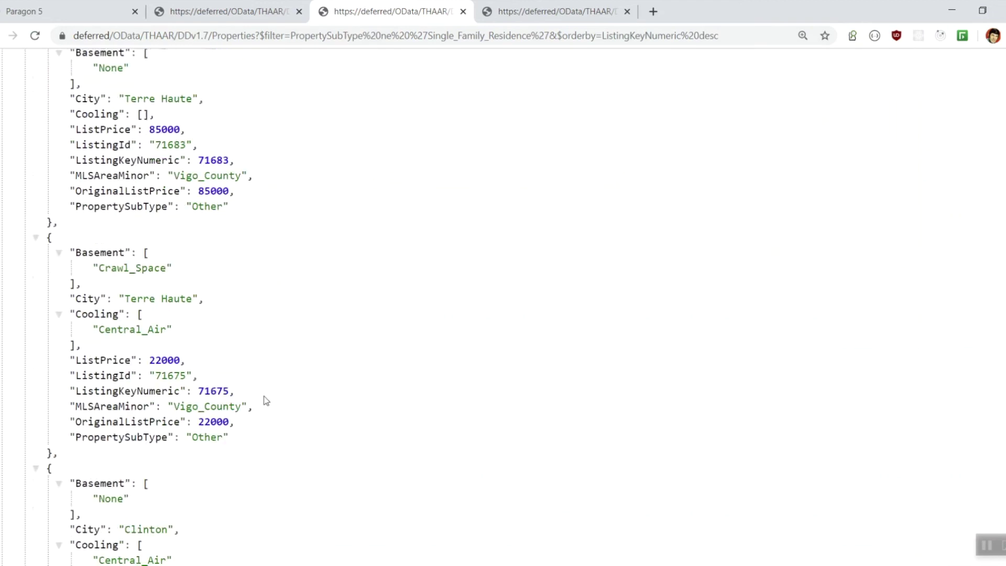
{"action": "scroll", "coordinate": [265, 400], "scroll_direction": "down", "scroll_amount": 6}
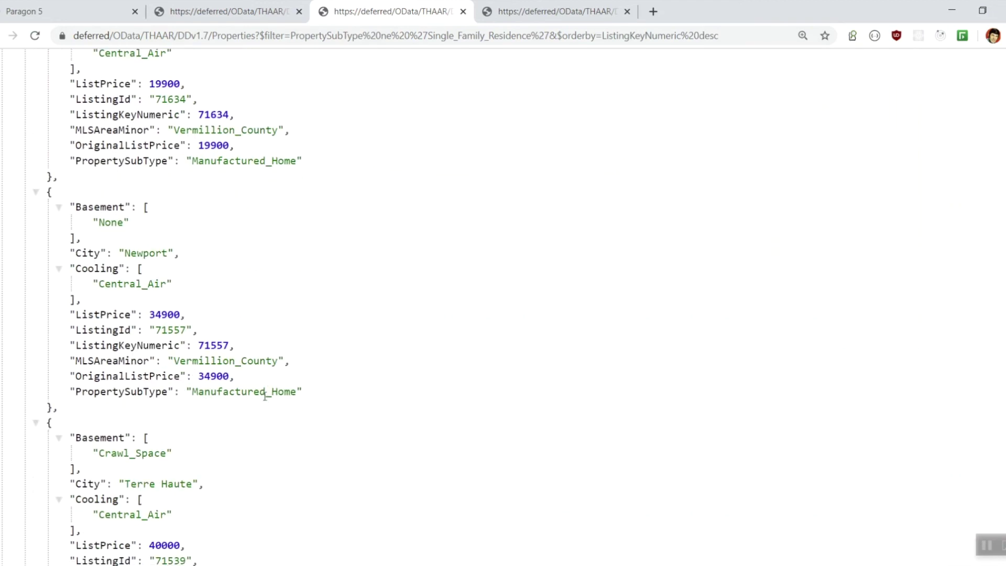
{"action": "scroll", "coordinate": [265, 398], "scroll_direction": "up", "scroll_amount": 6}
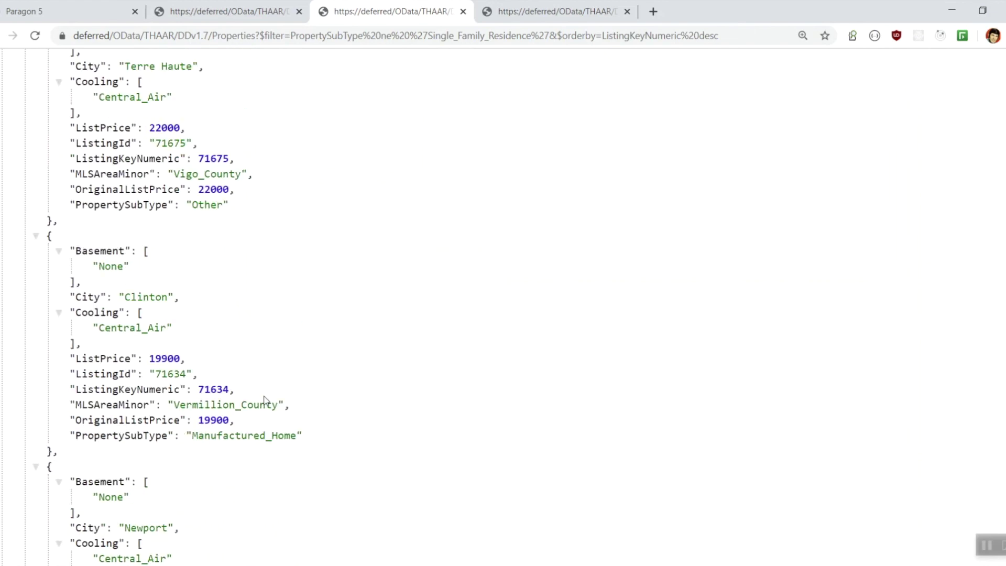